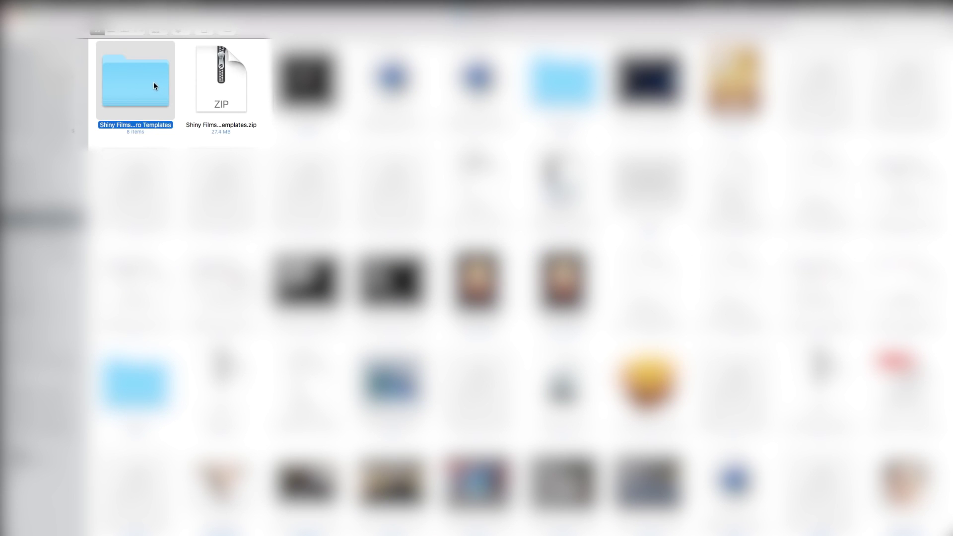
# - Open the Shiny Films' Intro Templates.hfp project from the Shiny Films - Hitfilm 4 Express Intro Templates folder
pyautogui.doubleClick(153, 81)
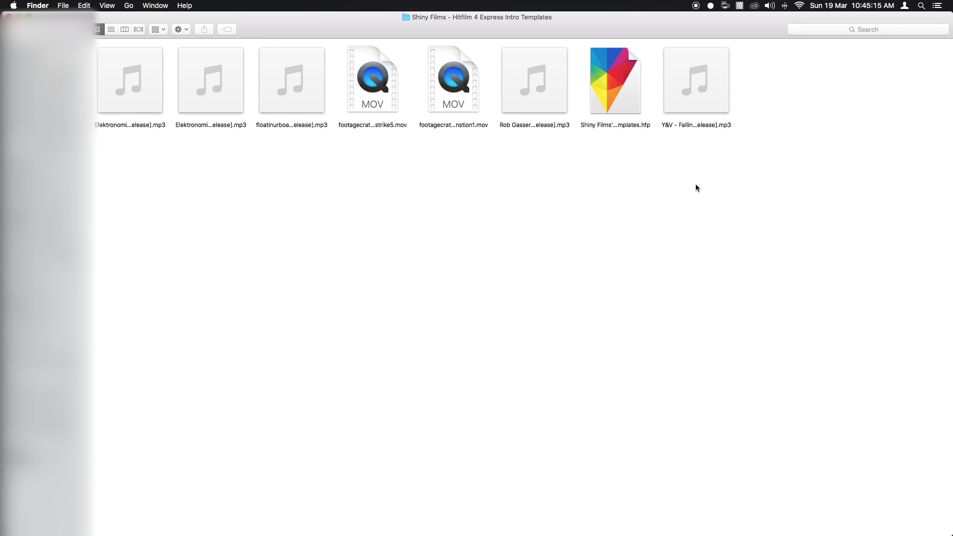
pyautogui.click(633, 87)
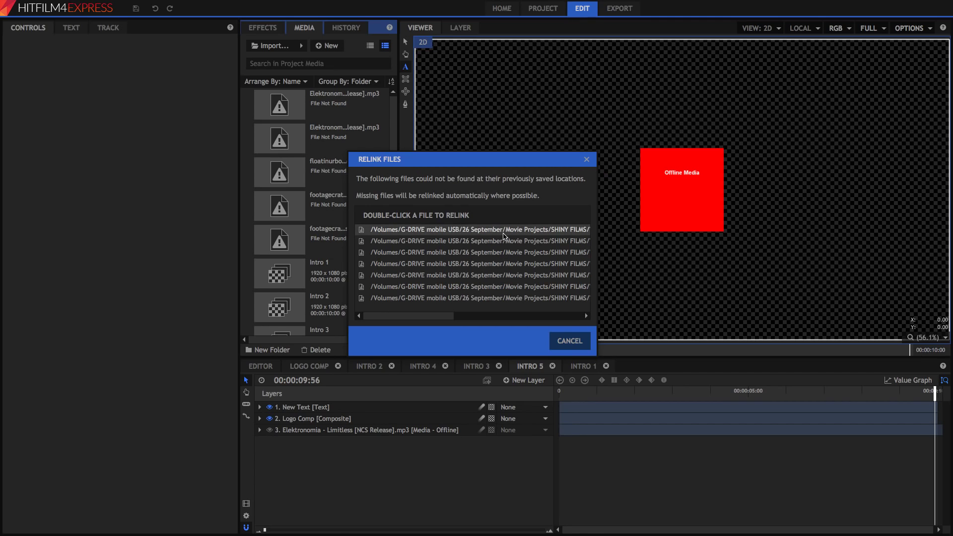
# - Relink the missing Elektronomia - Limitless [NCS Release].mp3 to its copy in the Intro Templates folder inside Downloads
pyautogui.moveTo(437, 315); pyautogui.dragTo(566, 316)
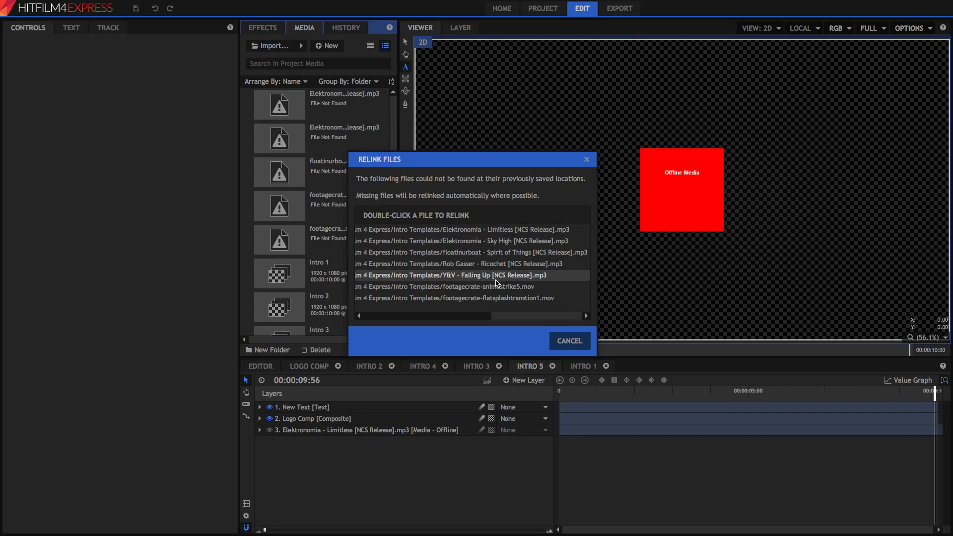
pyautogui.doubleClick(472, 231)
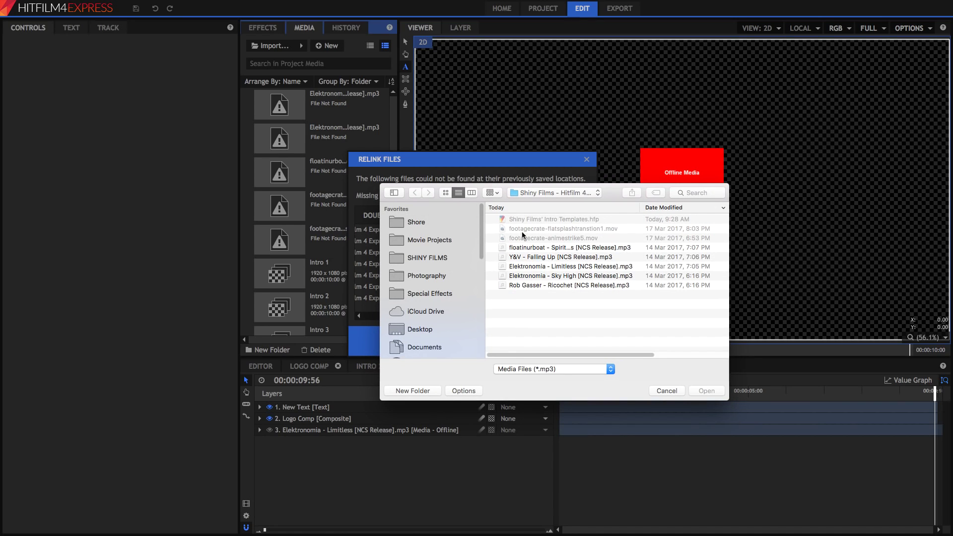
pyautogui.scroll(-4, 446, 280)
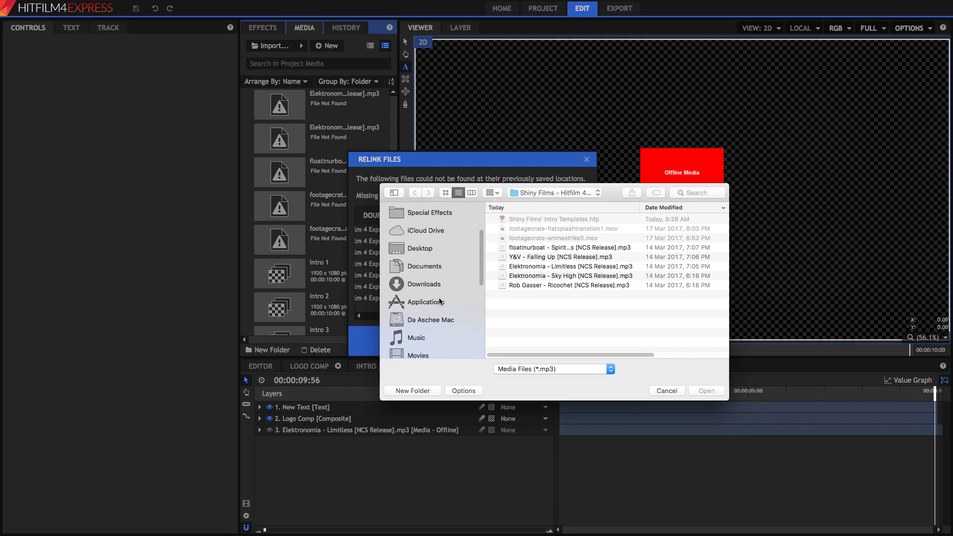
pyautogui.click(434, 285)
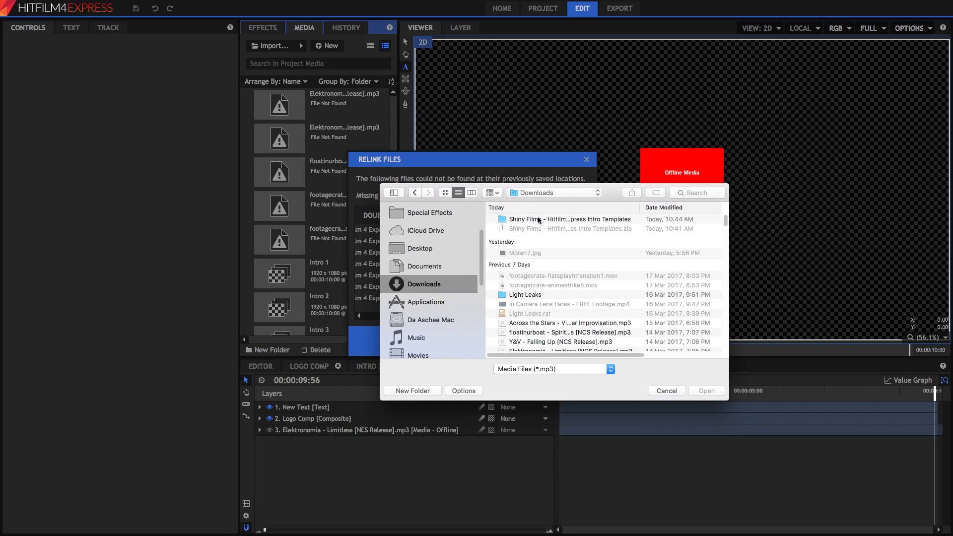
pyautogui.doubleClick(538, 219)
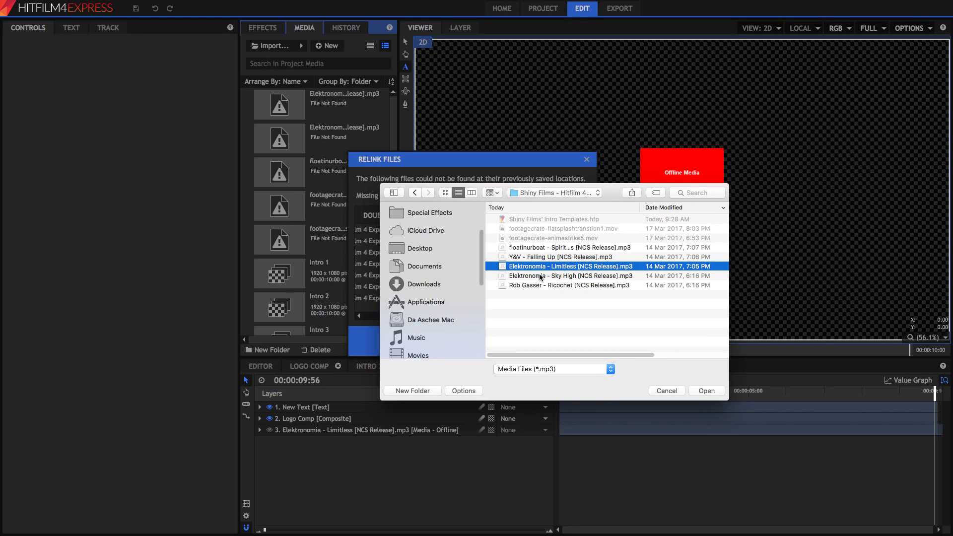
pyautogui.click(704, 390)
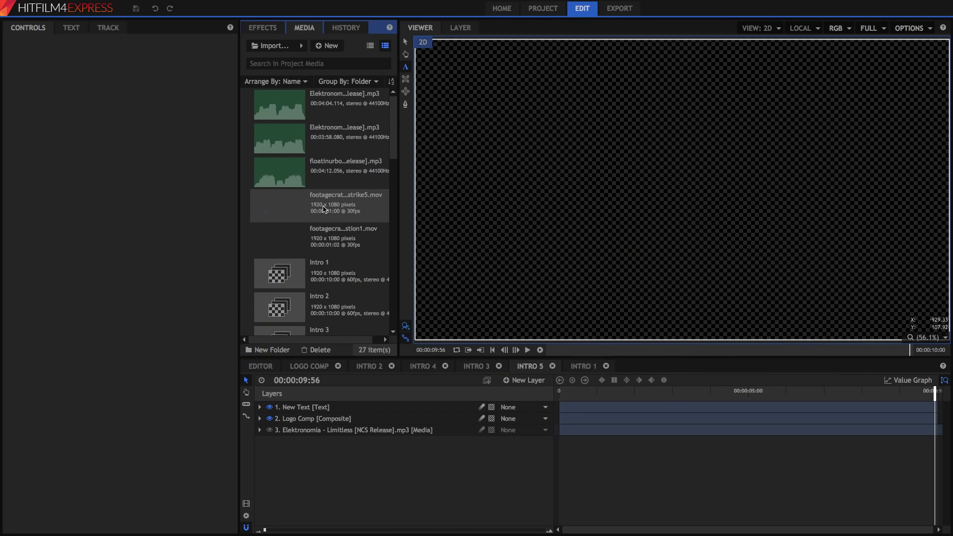
# - Play the Intro 1 composition from its beginning and lower the system volume
pyautogui.click(575, 365)
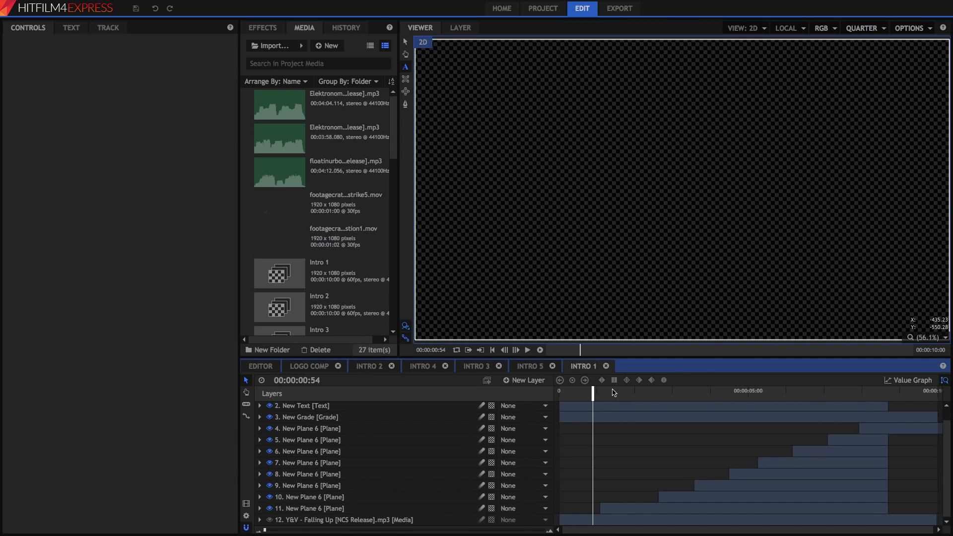
pyautogui.moveTo(572, 395); pyautogui.dragTo(556, 395)
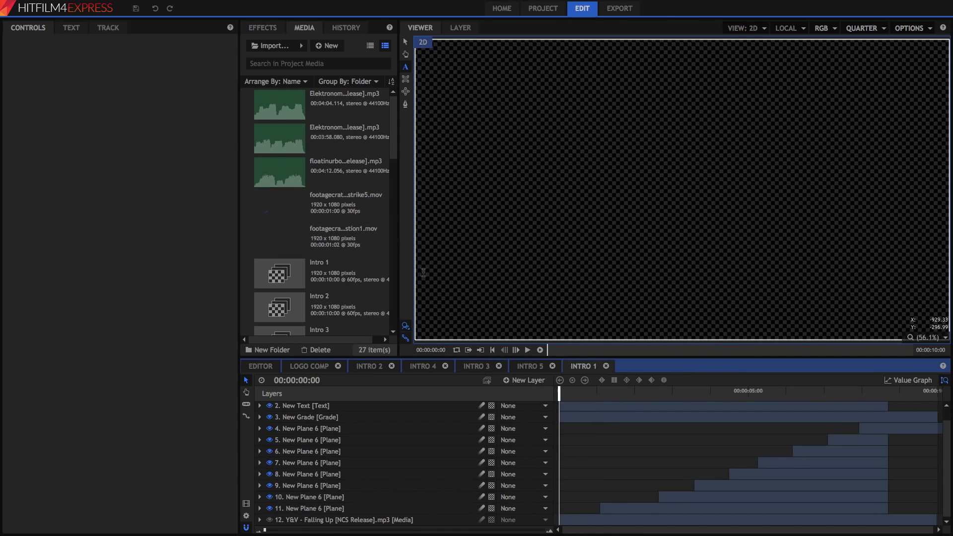
pyautogui.click(528, 350)
pyautogui.press('XF86AudioLowerVolume')
pyautogui.press('XF86AudioLowerVolume')
pyautogui.press('XF86AudioLowerVolume')
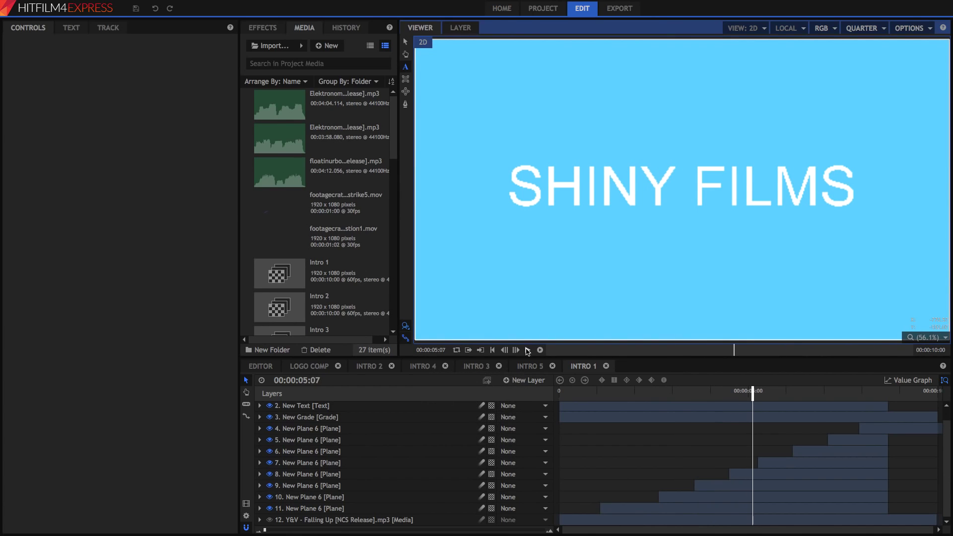
# - Set the viewer quality for Intro 1 to Full and lower the system volume further
pyautogui.click(863, 28)
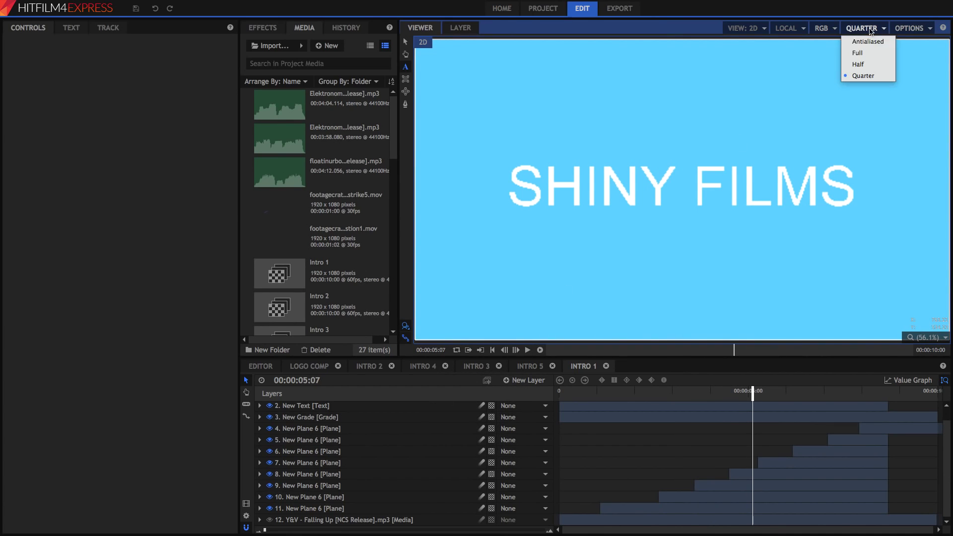
pyautogui.click(858, 58)
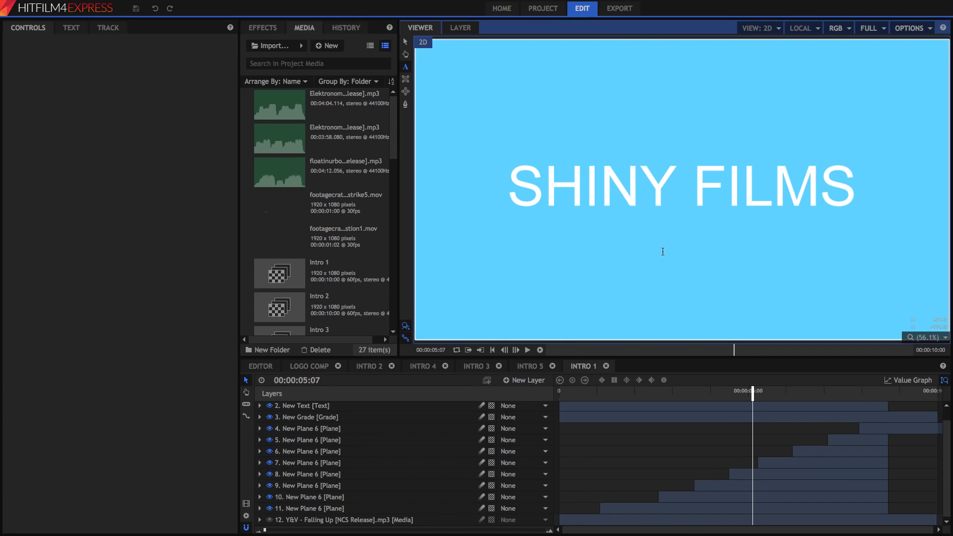
pyautogui.press('XF86AudioLowerVolume')
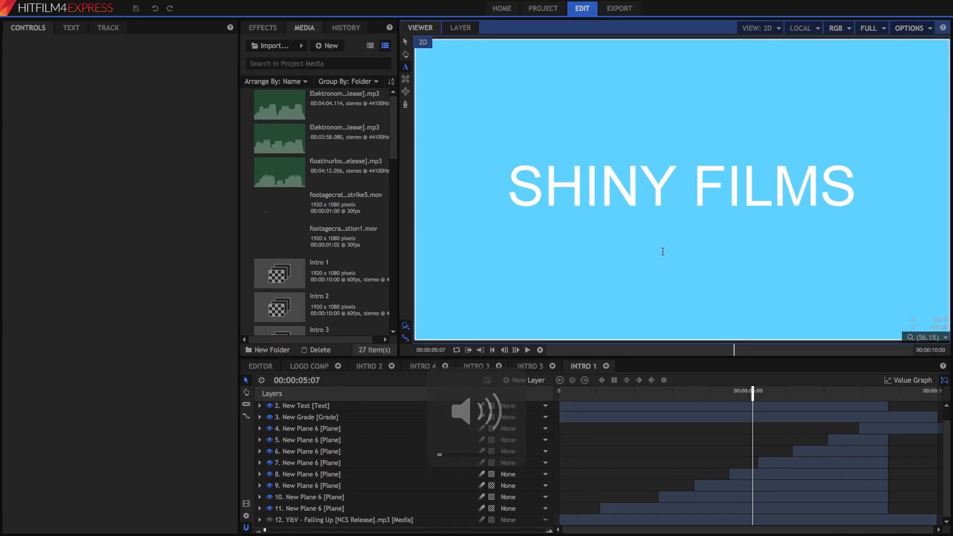
# - Replace the SHINY FILMS title in Intro 1's New Text layer with PEWDIEPIE and return to the selection tool
pyautogui.scroll(2, 398, 419)
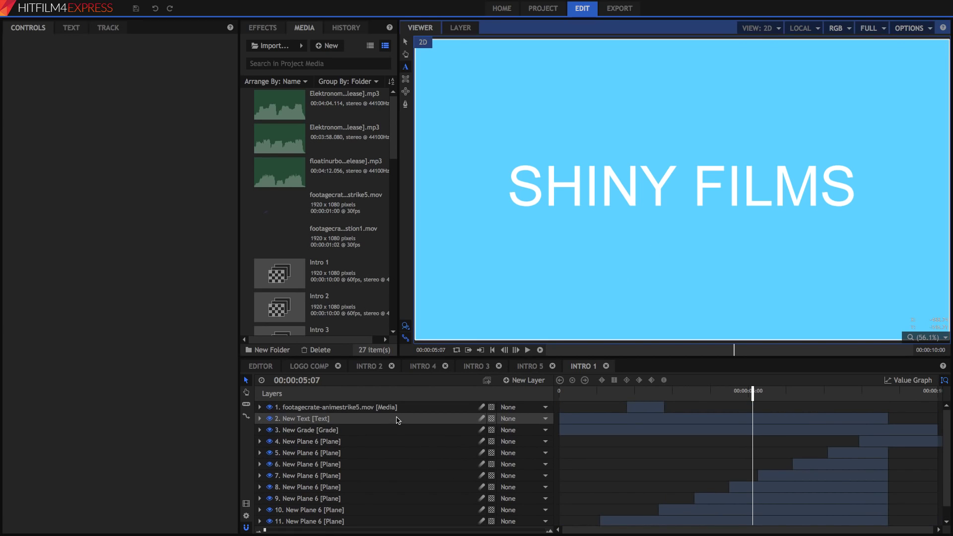
pyautogui.click(367, 422)
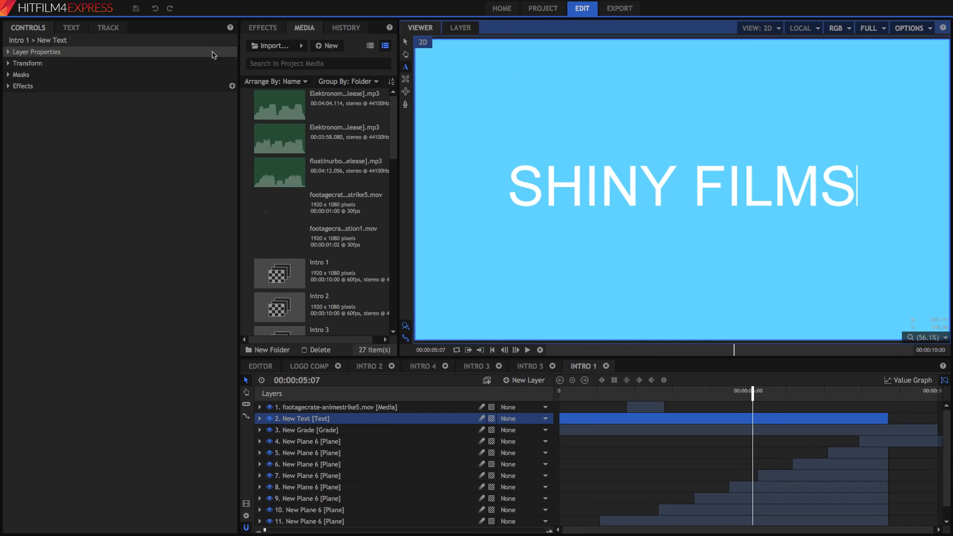
pyautogui.click(405, 42)
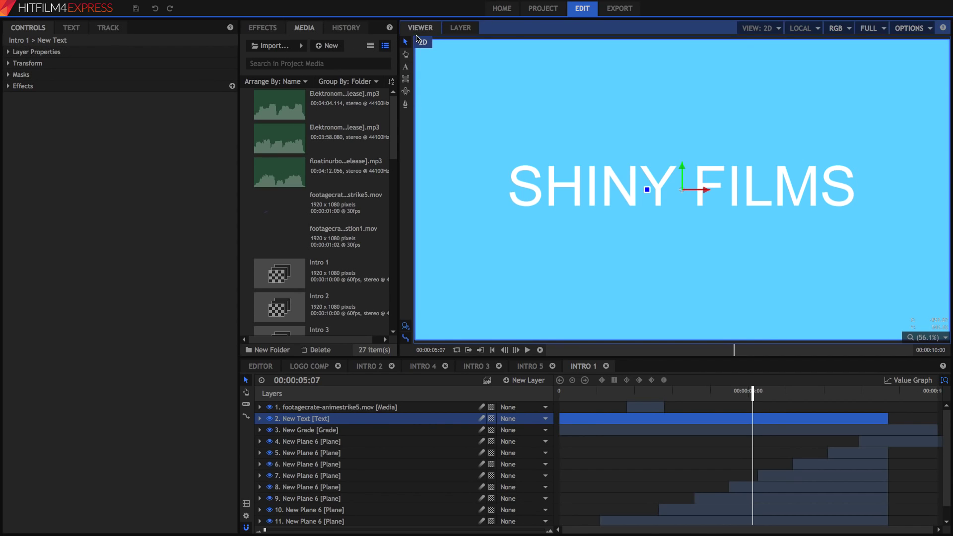
pyautogui.click(405, 66)
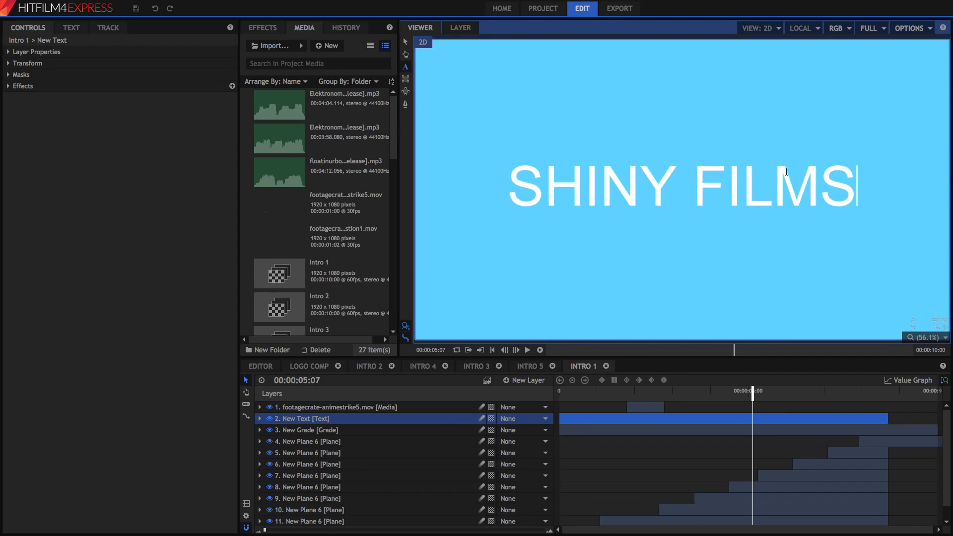
pyautogui.moveTo(844, 189); pyautogui.dragTo(477, 207)
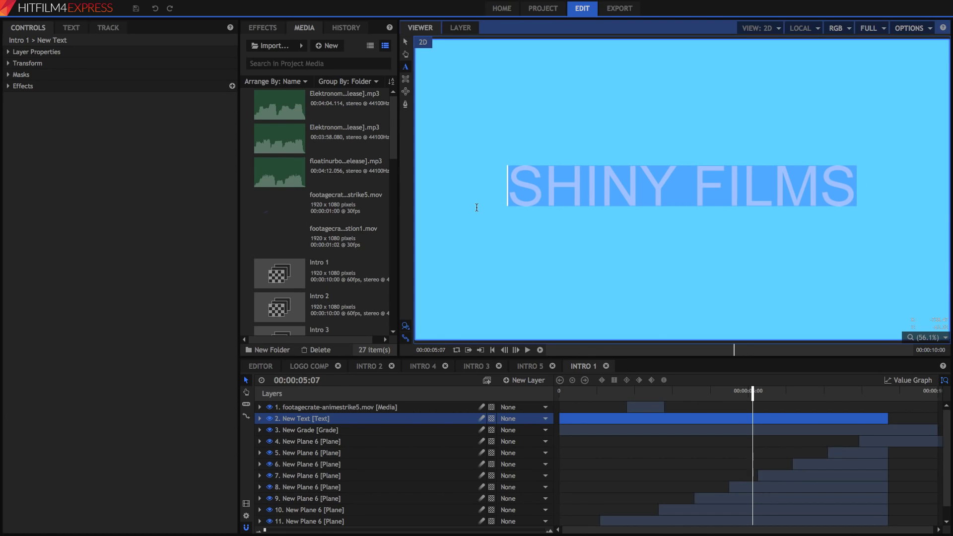
pyautogui.write('PEWDIEPIE')
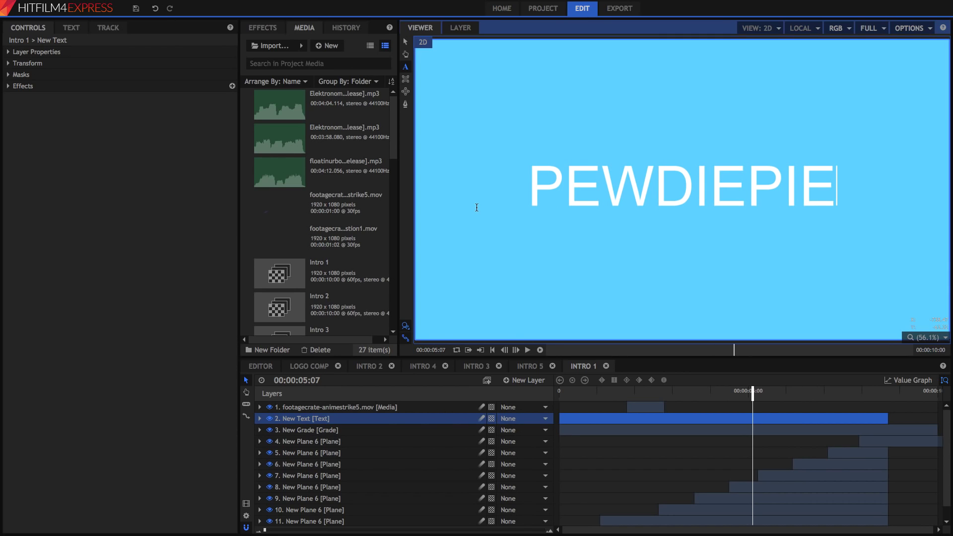
pyautogui.click(405, 42)
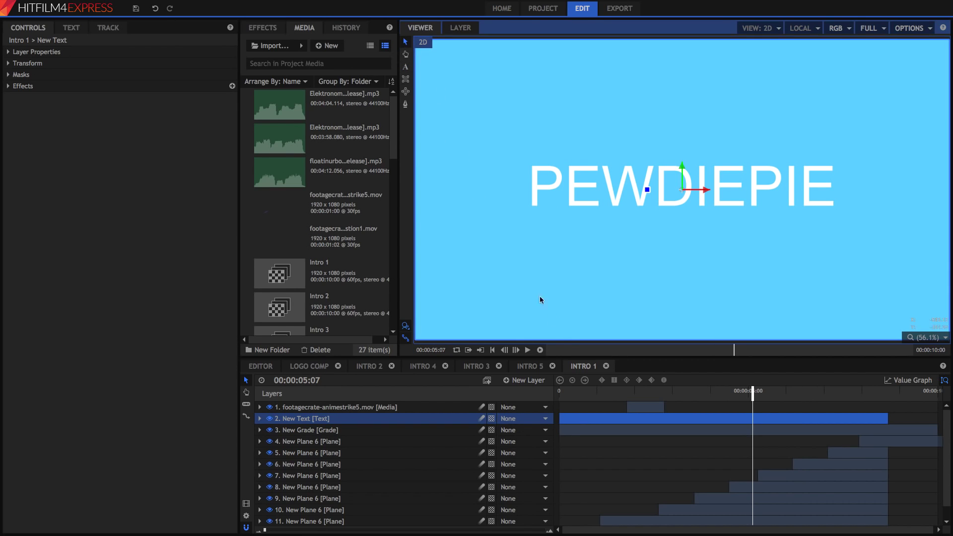
# - Scrub through the title reveal in Intro 1, stopping the playhead at 00:00:02:30
pyautogui.moveTo(600, 390); pyautogui.dragTo(620, 389)
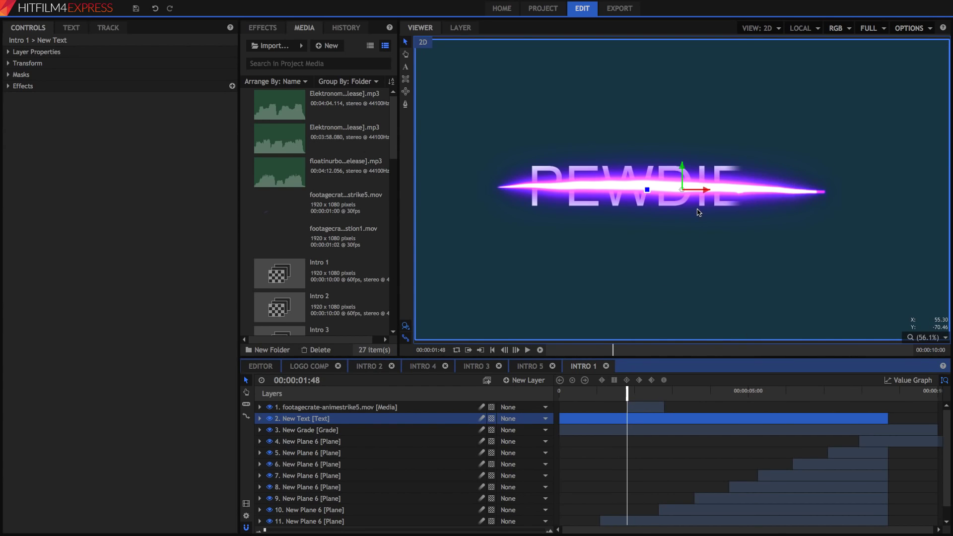
pyautogui.press('Left')
pyautogui.moveTo(619, 395); pyautogui.dragTo(653, 391)
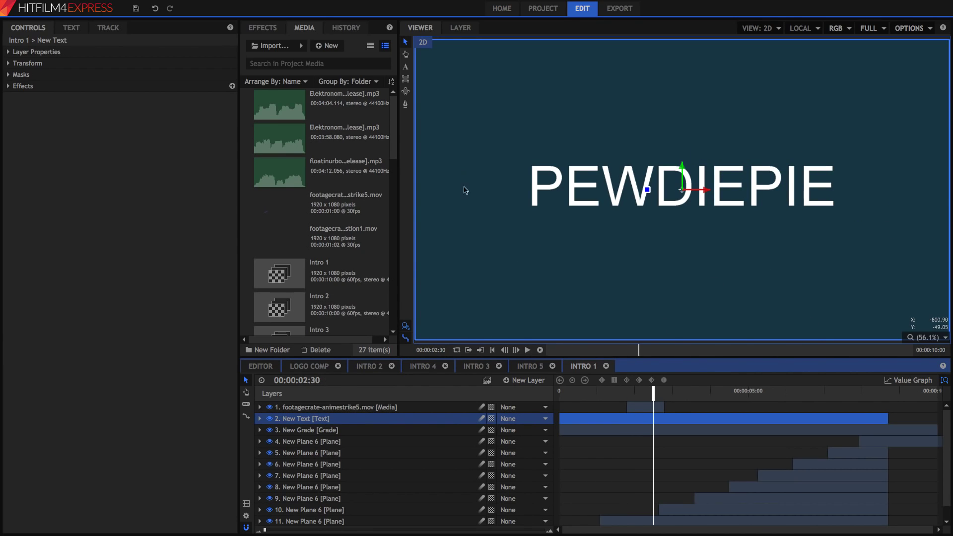
# - Select the whole PEWDIEPIE title with the Text tool and display its character settings
pyautogui.click(405, 66)
pyautogui.moveTo(472, 159); pyautogui.dragTo(903, 173)
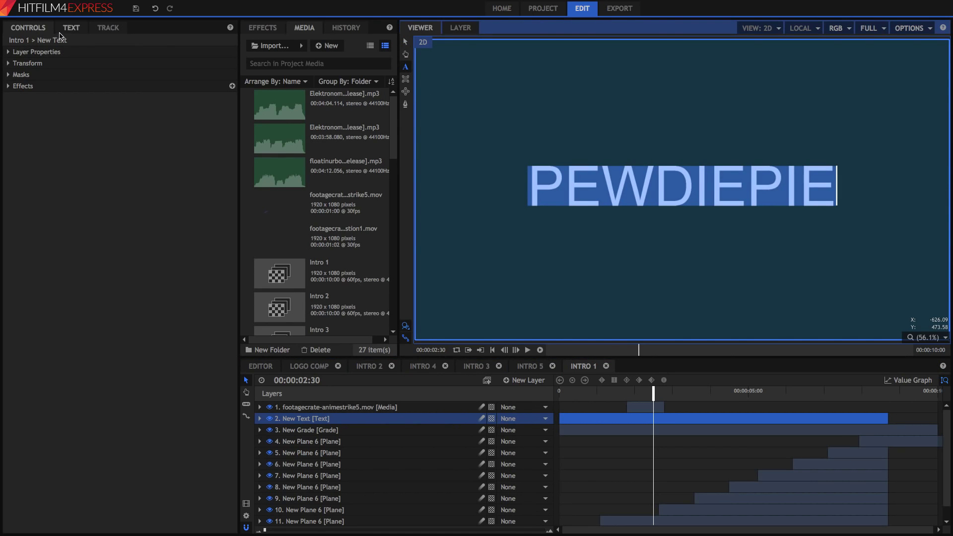
pyautogui.click(833, 158)
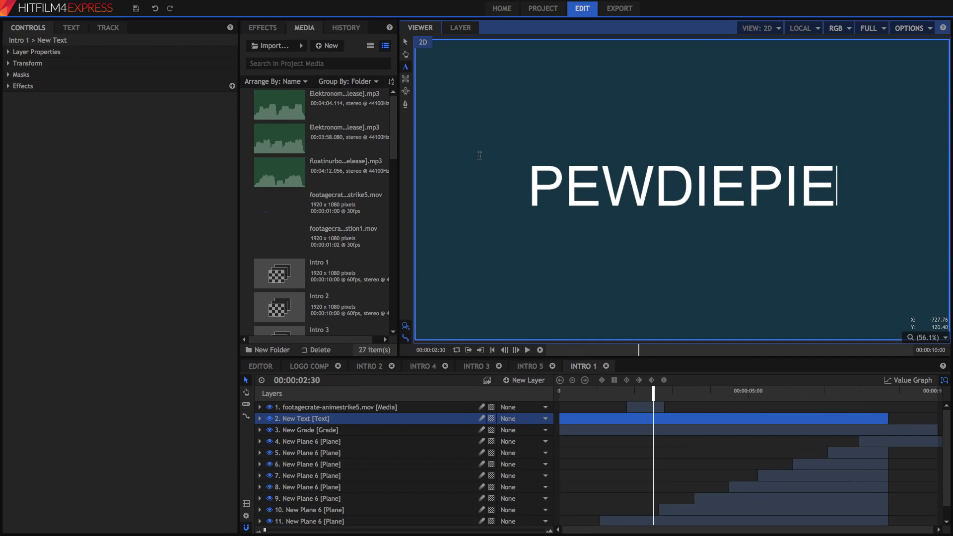
pyautogui.hotkey('ctrl', 'a')
pyautogui.click(70, 29)
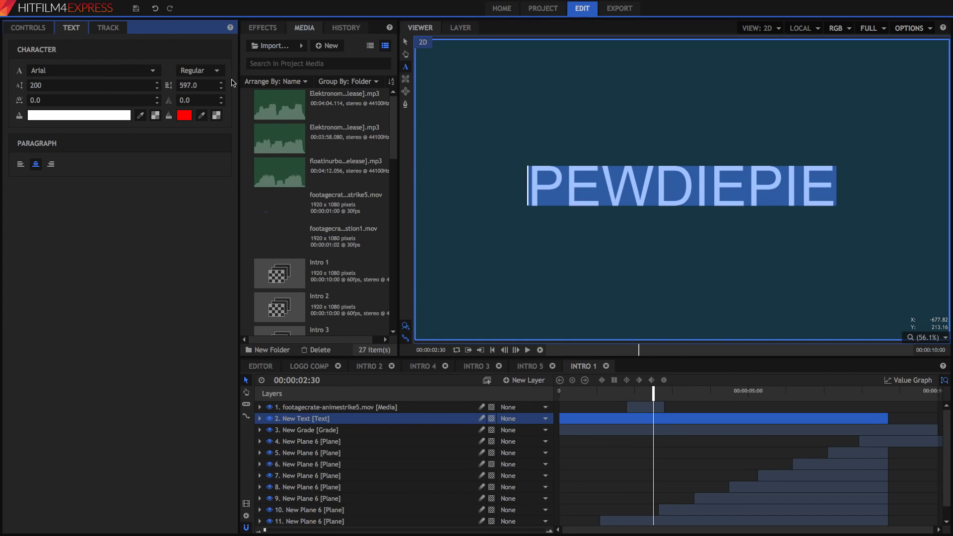
# - Try a line spacing of 608 on the title, undo it, and try adjusting the character spacing
pyautogui.moveTo(205, 85)
pyautogui.mouseDown()
pyautogui.moveTo(181, 85)
pyautogui.moveTo(225, 85)
pyautogui.moveTo(204, 85)
pyautogui.mouseUp()
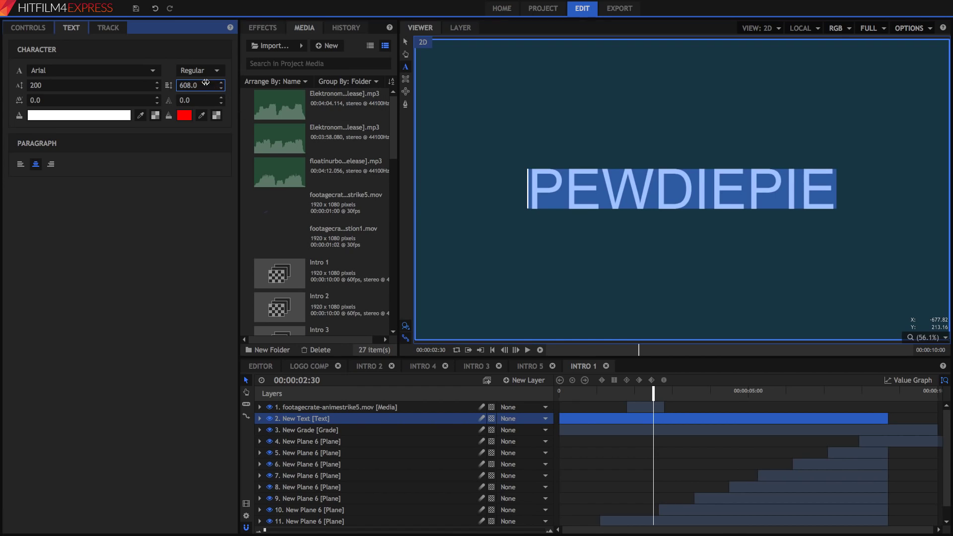
pyautogui.hotkey('ctrl', 'z')
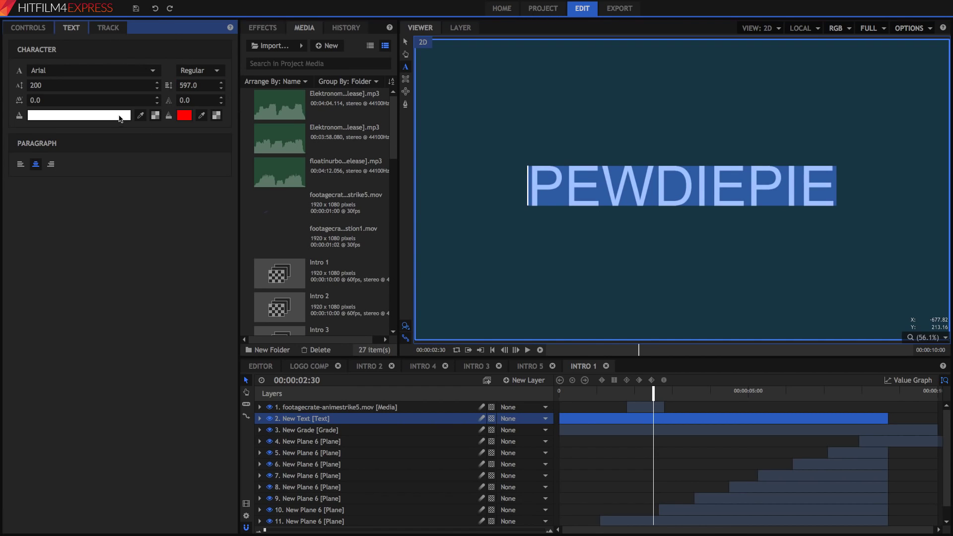
pyautogui.moveTo(50, 102)
pyautogui.mouseDown()
pyautogui.moveTo(84, 102)
pyautogui.moveTo(26, 101)
pyautogui.moveTo(62, 101)
pyautogui.moveTo(51, 101)
pyautogui.mouseUp()
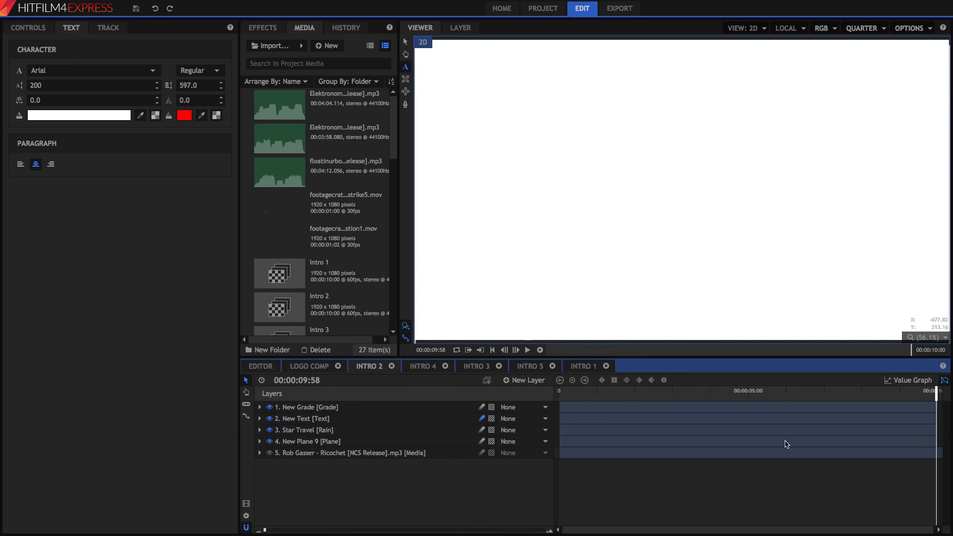
# - In the Intro 2 composition, move the playhead to 00:00:02:53 and set the viewer quality to Full
pyautogui.click(667, 392)
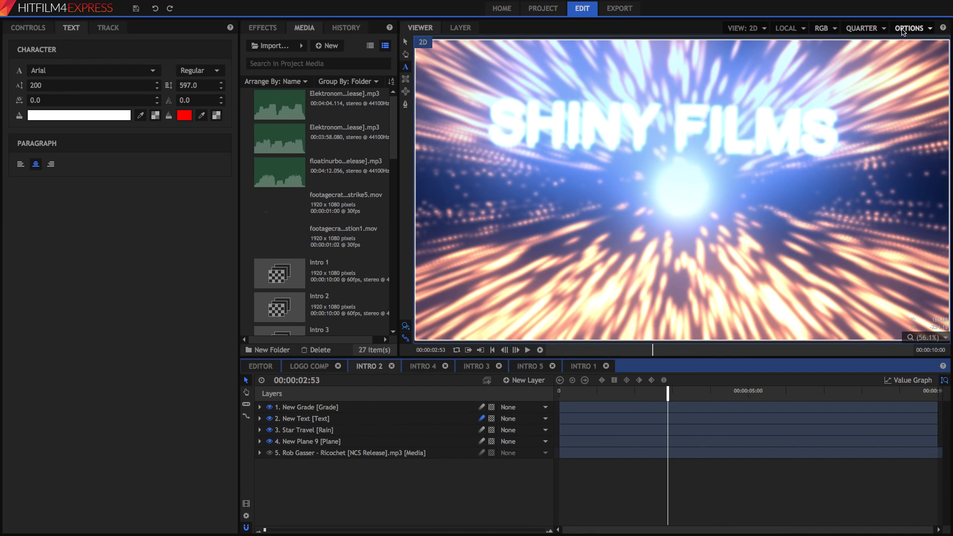
pyautogui.click(864, 29)
pyautogui.click(871, 54)
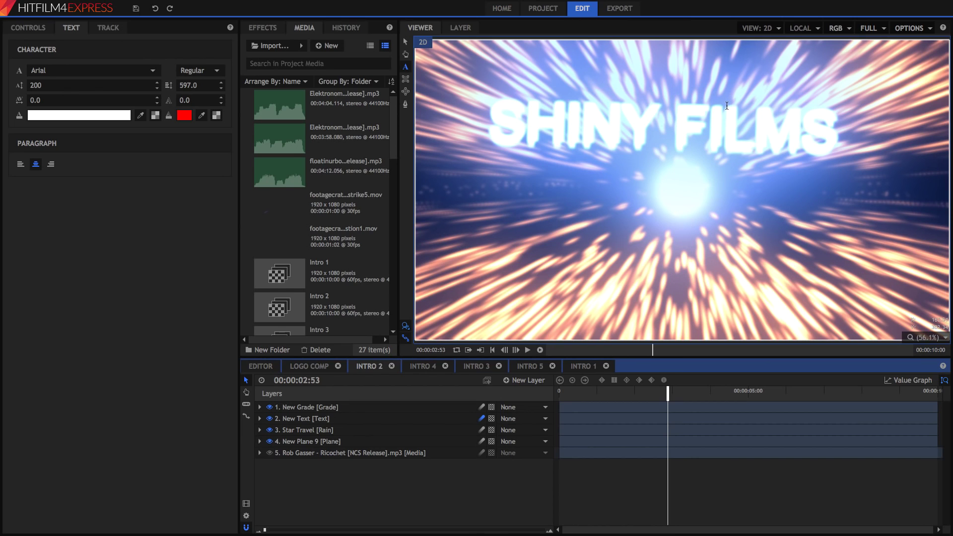
# - At 00:00:01:55 in Intro 2, replace the SHINY FILMS title text with JACKSEPTIC
pyautogui.click(592, 392)
pyautogui.moveTo(592, 392); pyautogui.dragTo(632, 389)
pyautogui.moveTo(860, 148); pyautogui.dragTo(506, 176)
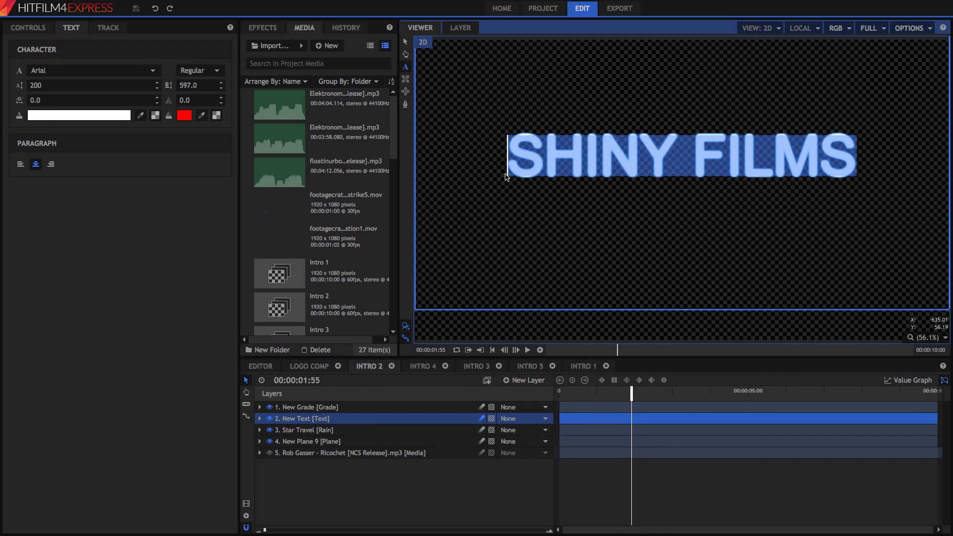
pyautogui.write('JACKSEPTIC')
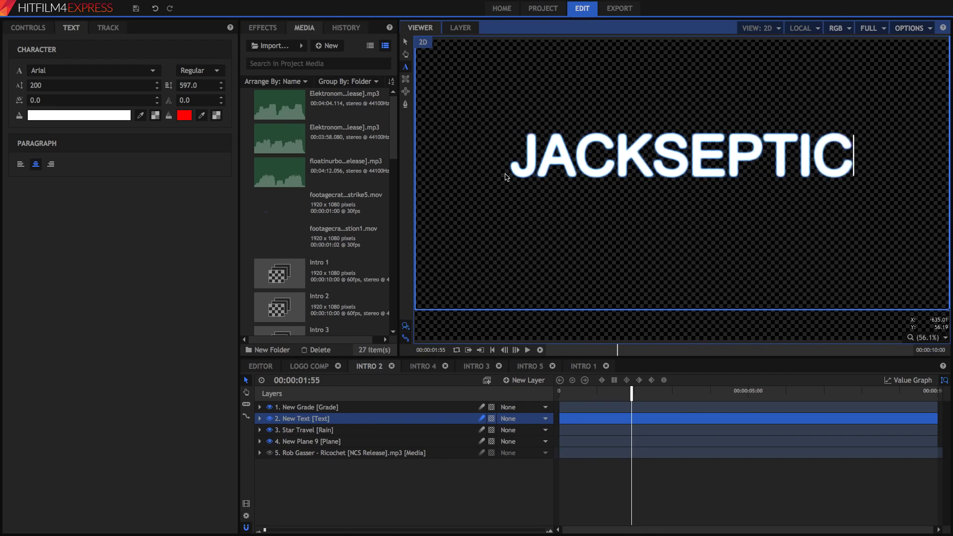
# - Return the Intro 2 playhead to the start of the timeline
pyautogui.click(335, 532)
pyautogui.press('Home')
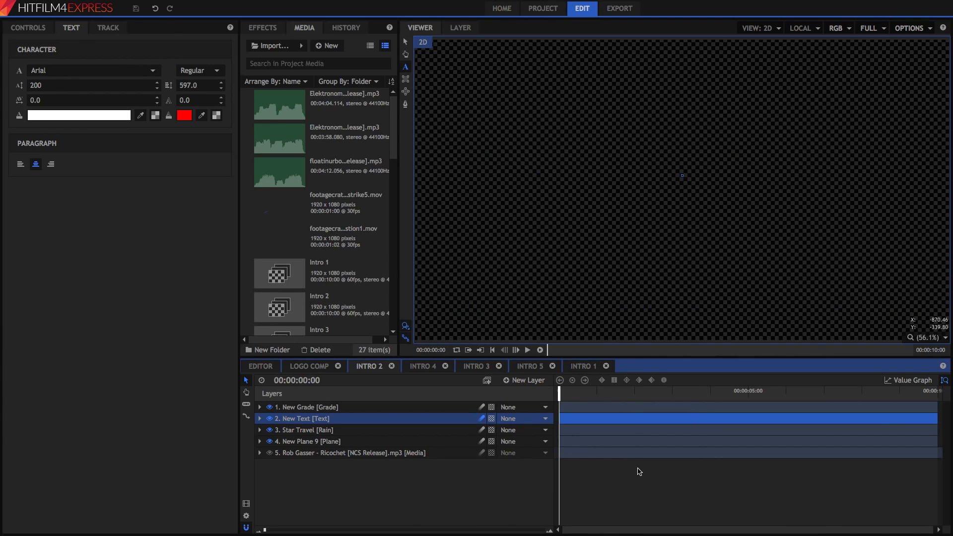
pyautogui.click(419, 53)
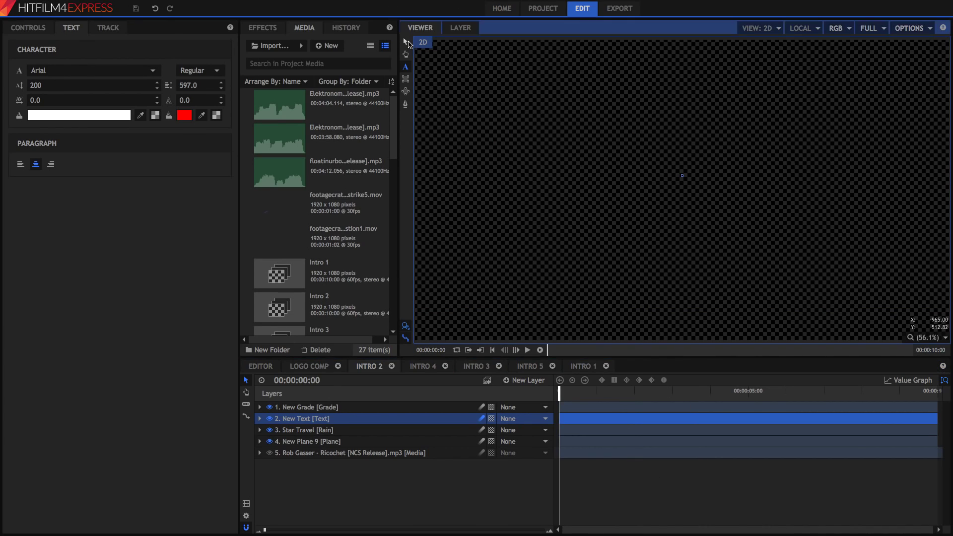
# - Play the Intro 2 composition from the start to check the new title, and pause at 00:00:04:28
pyautogui.press('space')
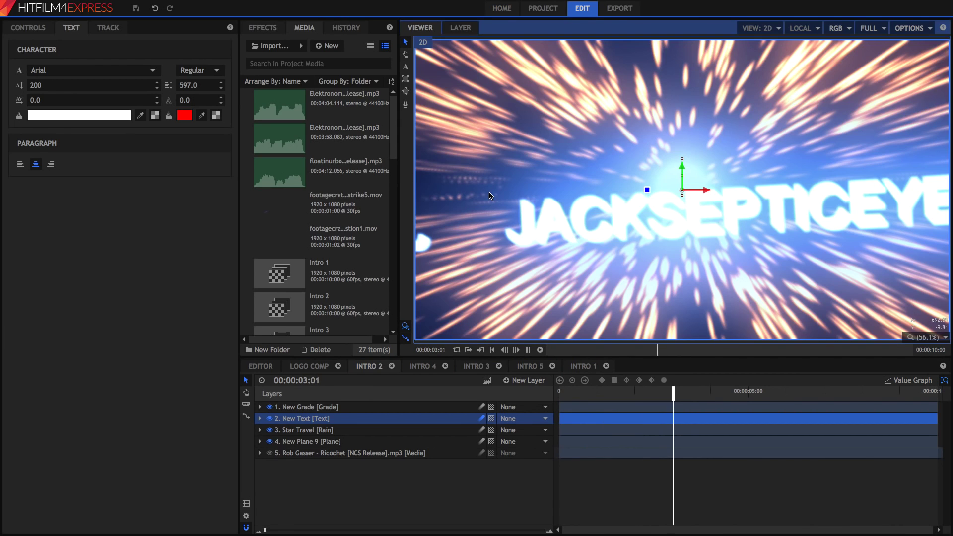
pyautogui.press('space')
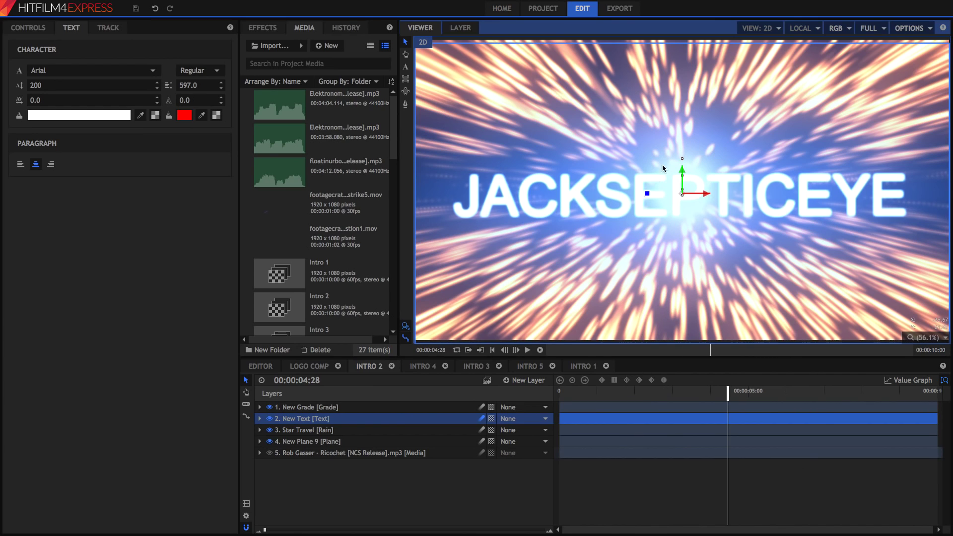
# - Open the Intro 3 composition and preview it from 00:00:02:00 through its final title
pyautogui.click(479, 367)
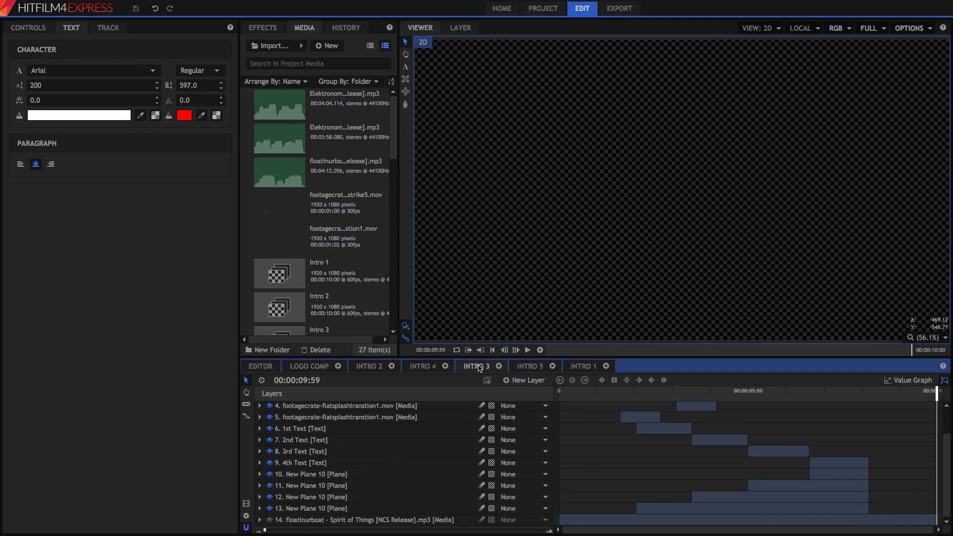
pyautogui.click(634, 393)
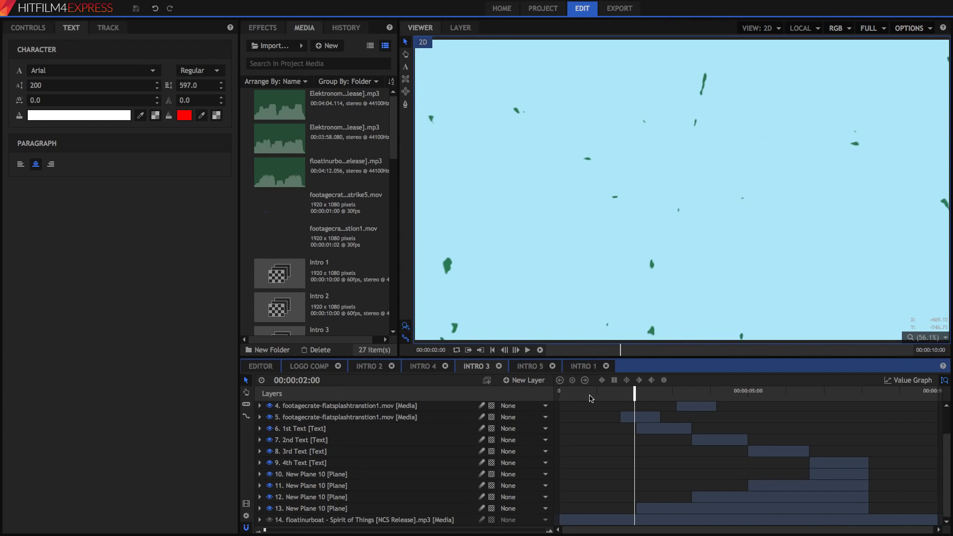
pyautogui.press('space')
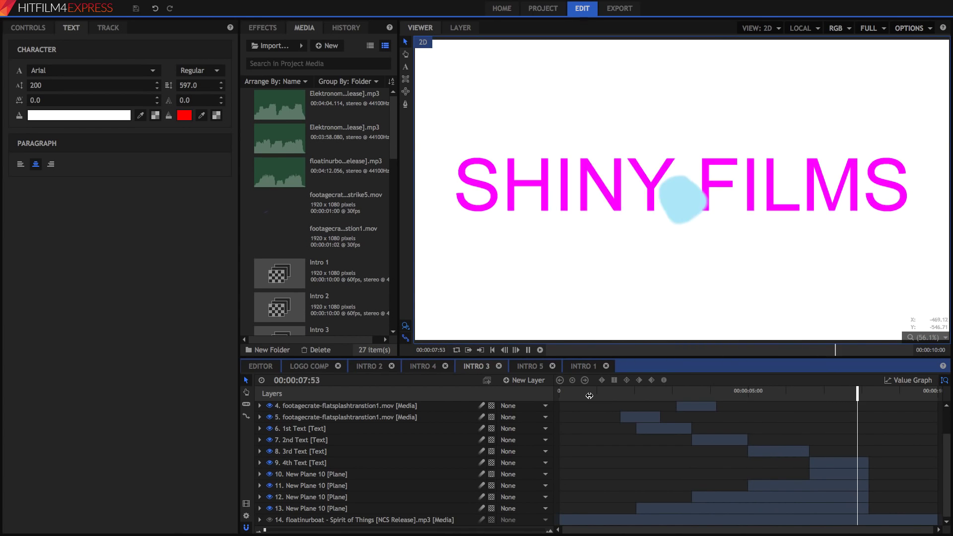
pyautogui.press('space')
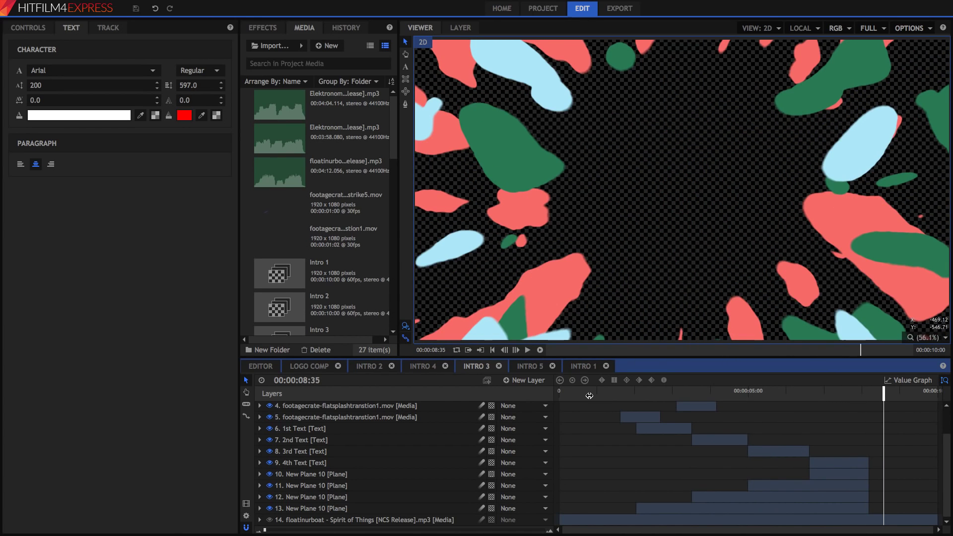
# - At 00:00:02:50 in Intro 3, identify the 1st Text layer by toggling its visibility and select its whole VIDEO EDITING text
pyautogui.click(668, 398)
pyautogui.click(656, 428)
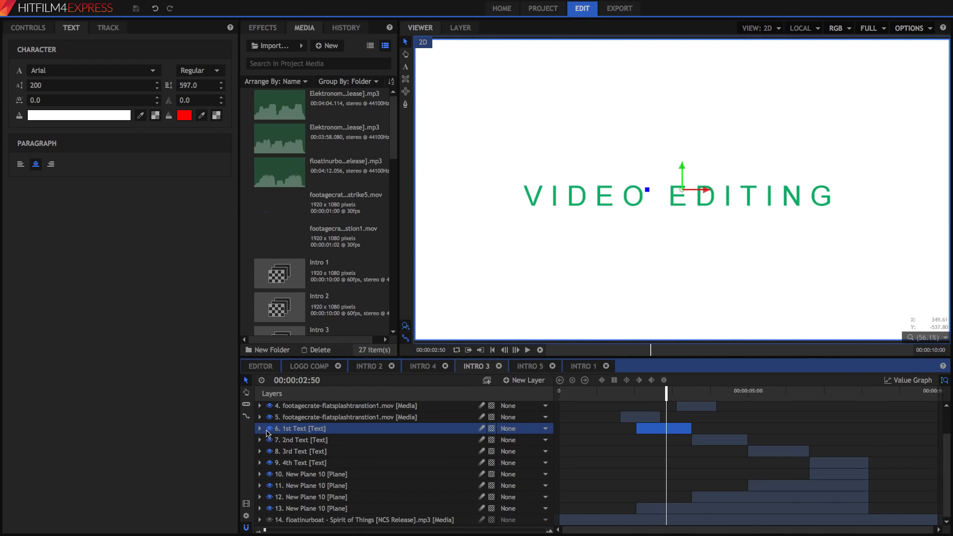
pyautogui.click(268, 430)
pyautogui.click(268, 430)
pyautogui.click(405, 66)
pyautogui.moveTo(506, 209); pyautogui.dragTo(840, 205)
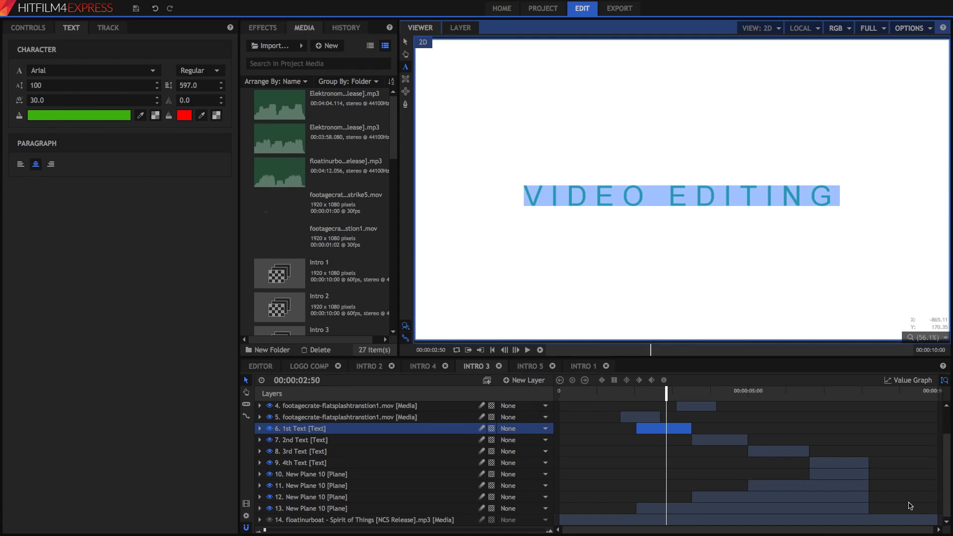
# - Check the remaining Intro 3 texts up to 00:00:07:18, trying out a text selection on the 4th Text layer's SHINY FILMS title
pyautogui.click(715, 394)
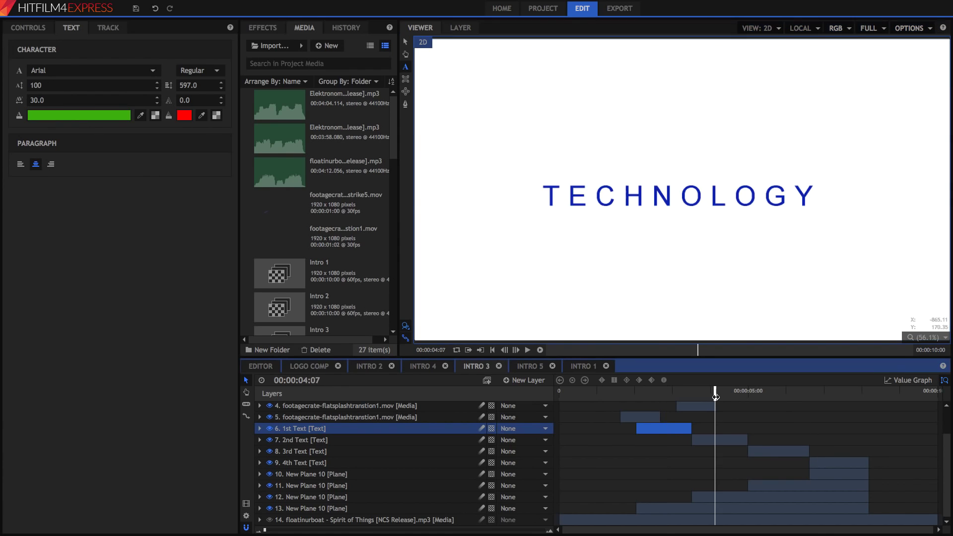
pyautogui.click(768, 395)
pyautogui.click(835, 393)
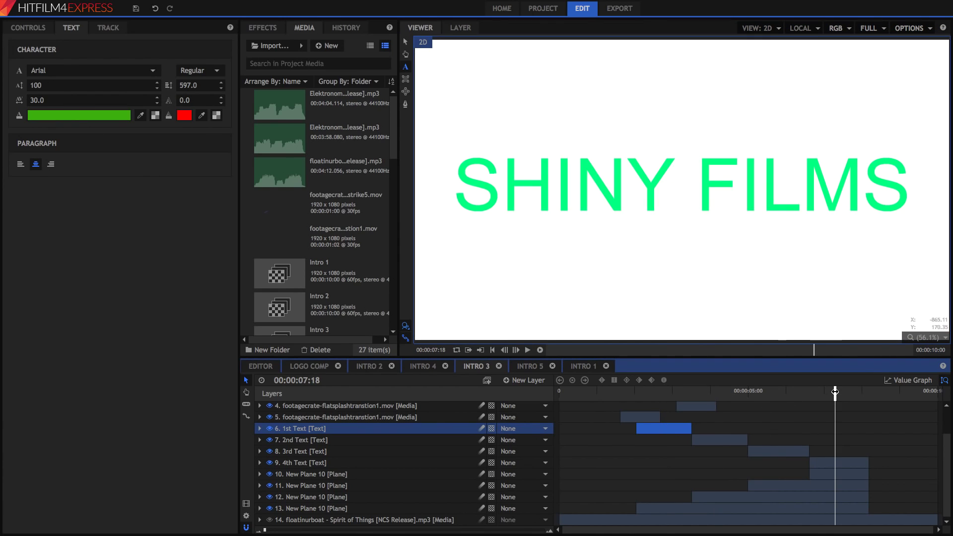
pyautogui.click(826, 466)
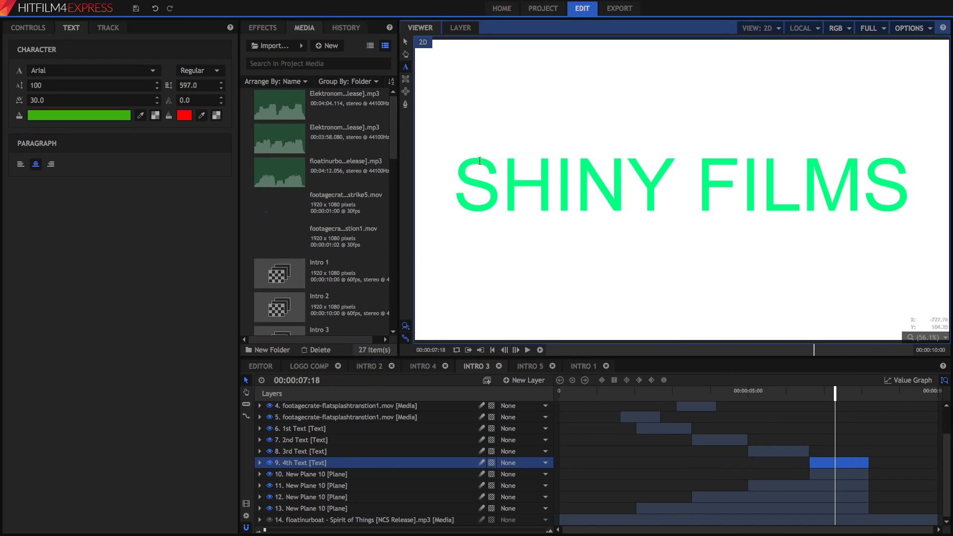
pyautogui.click(521, 165)
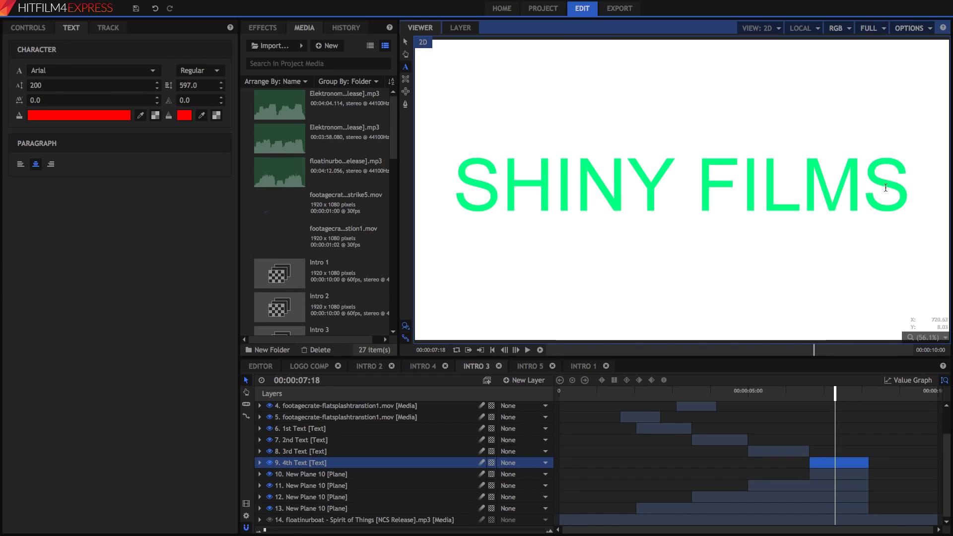
pyautogui.moveTo(915, 198); pyautogui.dragTo(455, 207)
pyautogui.click(474, 215)
pyautogui.click(405, 42)
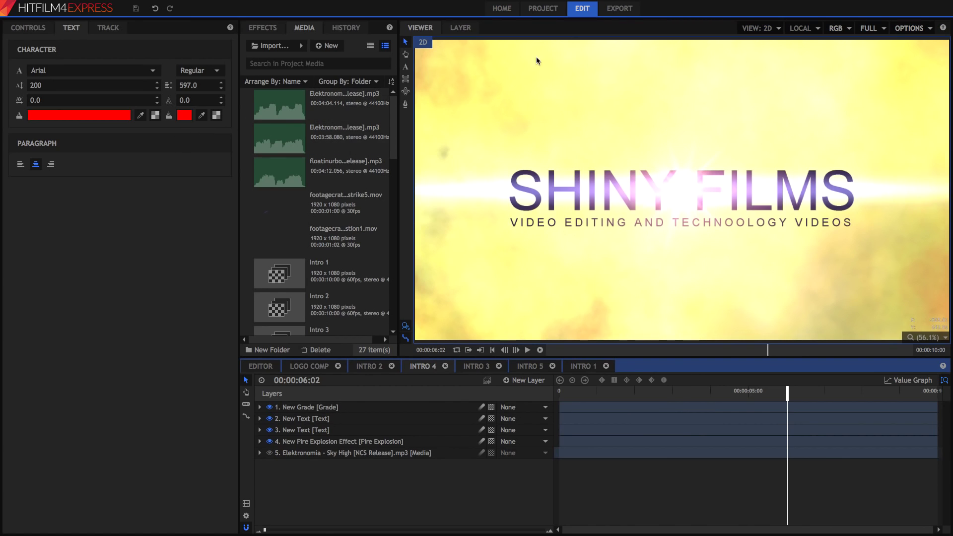
# - At 00:00:06:02 in Intro 4, replace the subtitle under SHINY FILMS with GAMING VIDEOS
pyautogui.doubleClick(914, 232)
pyautogui.moveTo(914, 232); pyautogui.dragTo(506, 241)
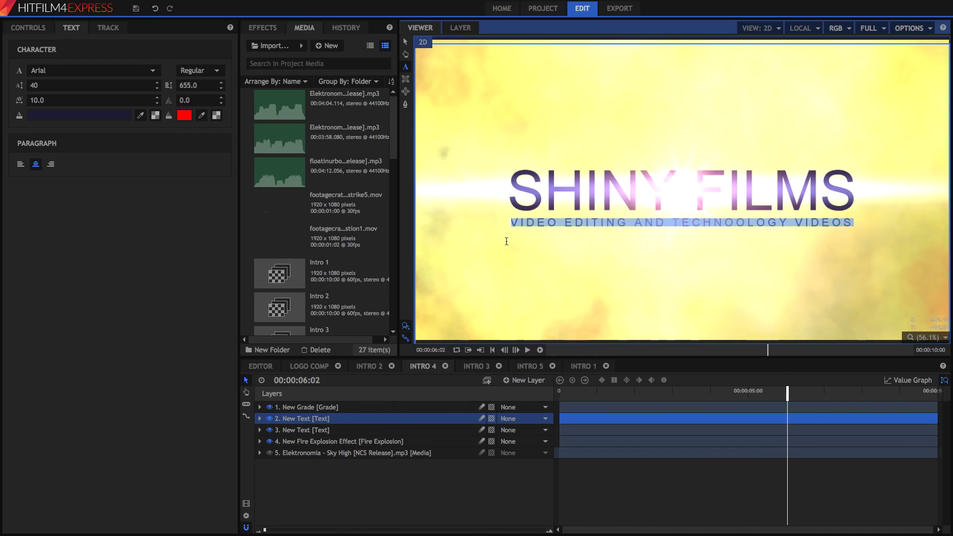
pyautogui.write('GAMING VIDEOS')
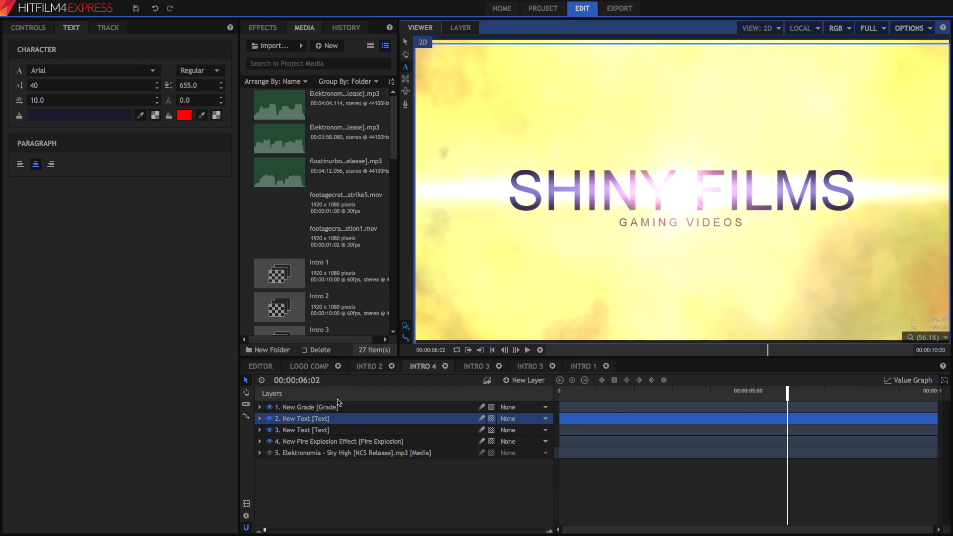
# - Replace the SHINY FILMS title text in Intro 4 with PEWDS
pyautogui.click(364, 407)
pyautogui.click(349, 430)
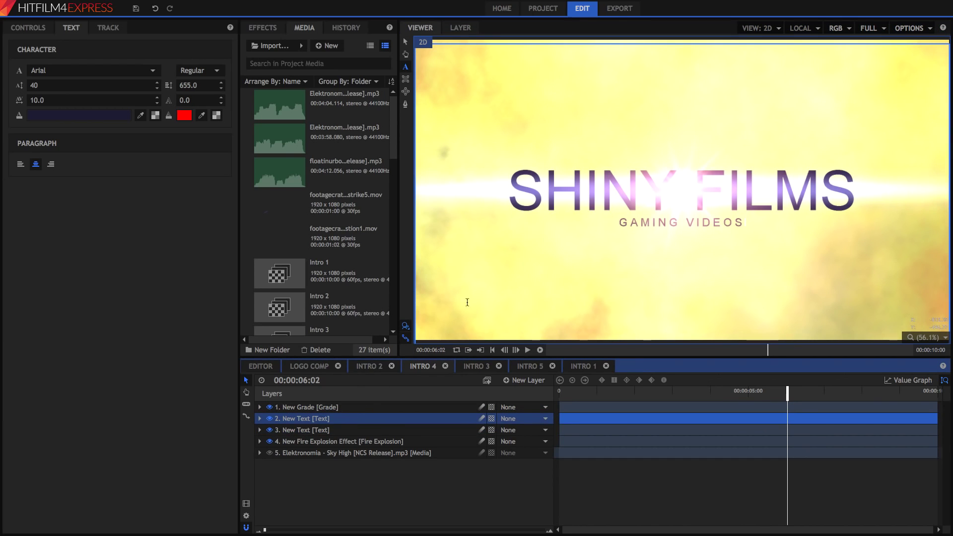
pyautogui.click(566, 183)
pyautogui.click(518, 184)
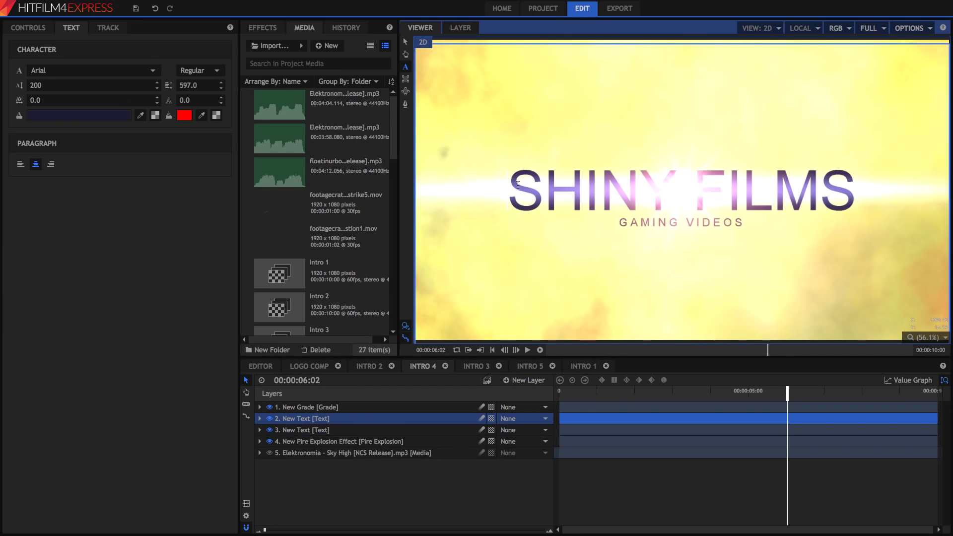
pyautogui.hotkey('ctrl', 'a')
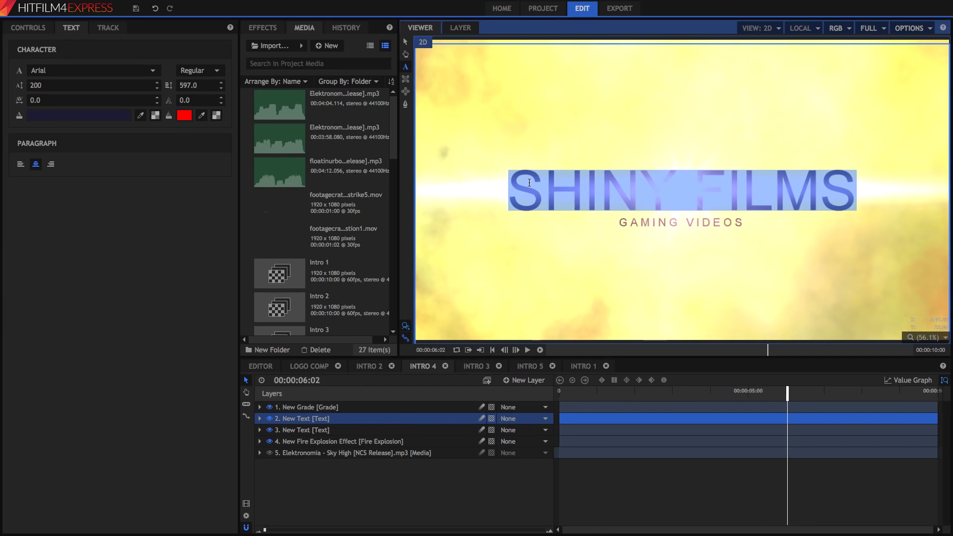
pyautogui.write('PEWDS')
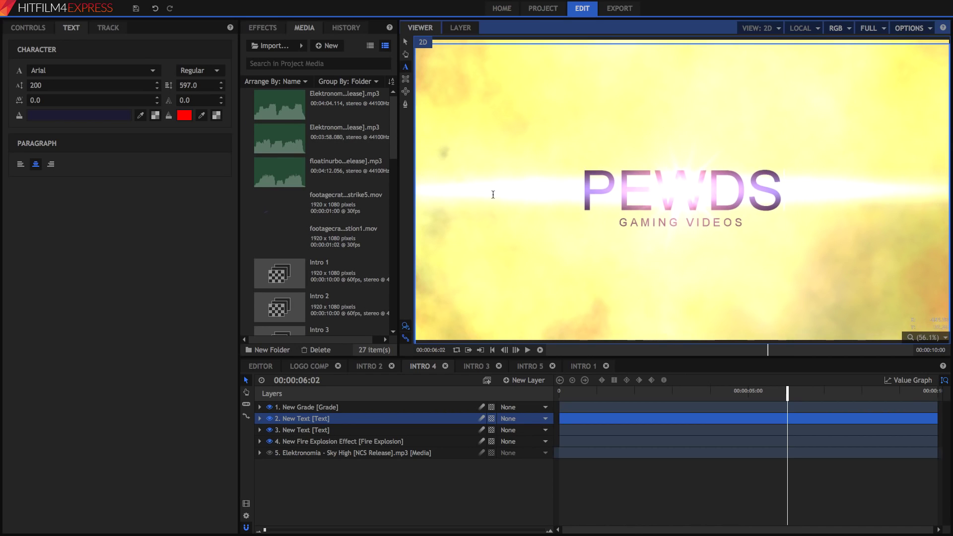
# - Set the character spacing of Intro 4's GAMING VIDEOS subtitle to 18.0 so it spans the title's width
pyautogui.click(336, 431)
pyautogui.click(617, 223)
pyautogui.hotkey('ctrl', 'a')
pyautogui.click(318, 431)
pyautogui.click(707, 223)
pyautogui.hotkey('ctrl', 'a')
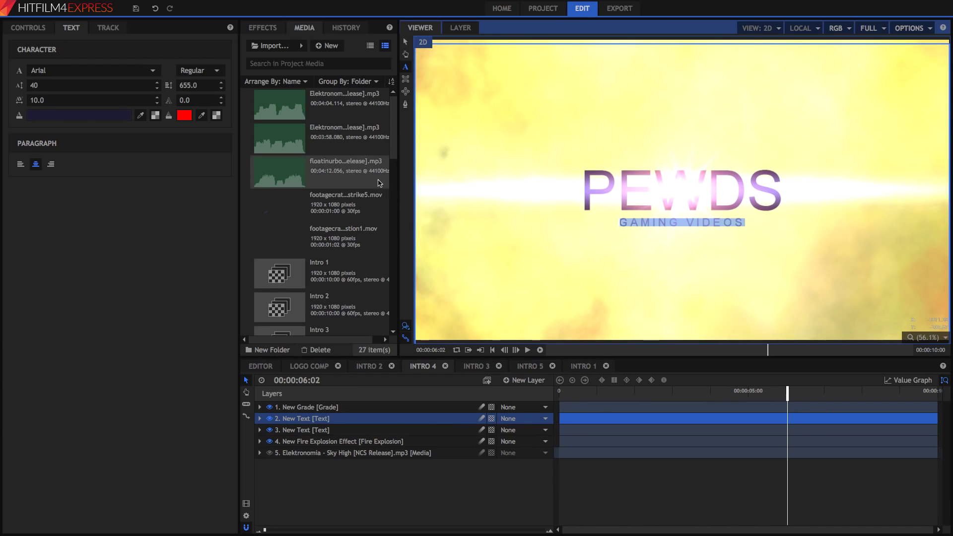
pyautogui.click(92, 101)
pyautogui.write('14.0')
pyautogui.moveTo(92, 101)
pyautogui.mouseDown()
pyautogui.moveTo(144, 101)
pyautogui.moveTo(98, 101)
pyautogui.mouseUp()
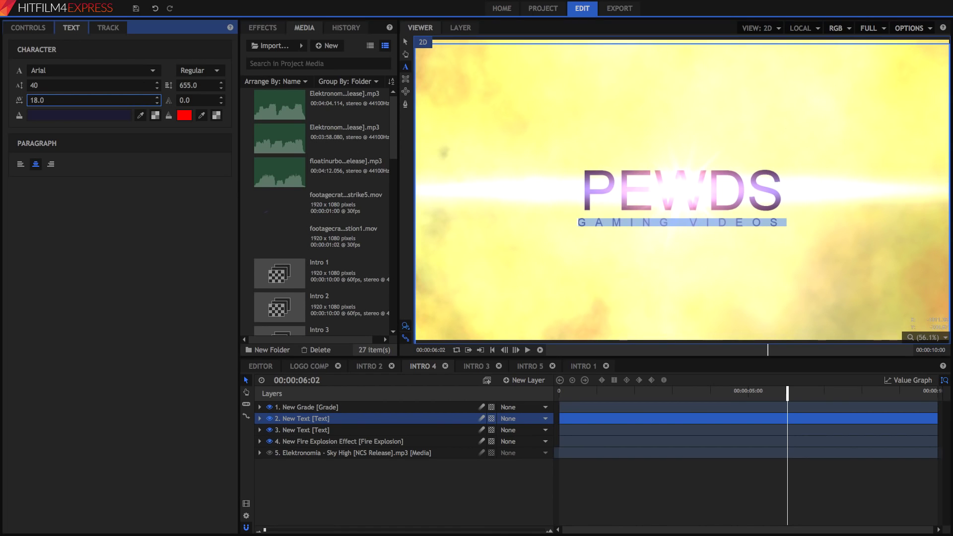
pyautogui.click(875, 52)
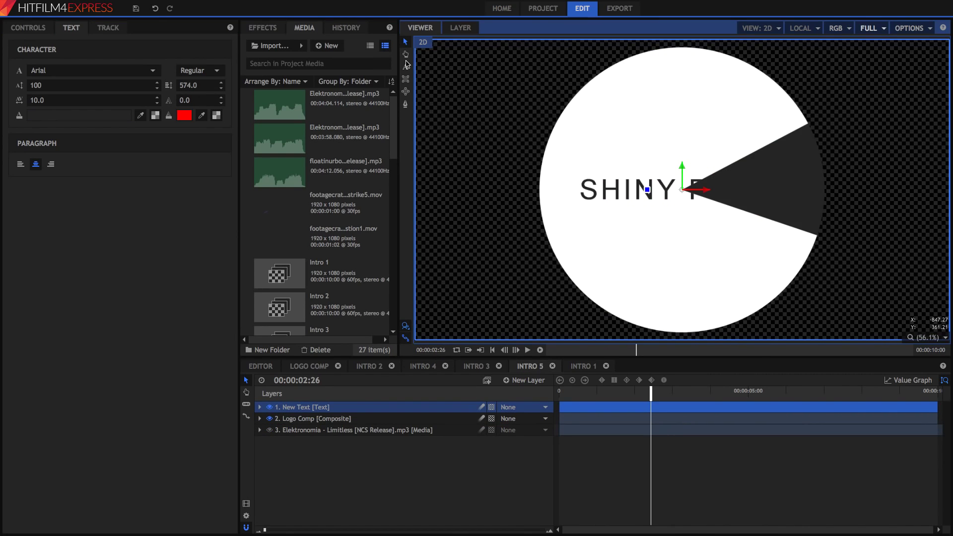
# - At 00:00:02:26 in Intro 5, replace the SHINY FILMS text with a new title beginning with CA, at font size 80
pyautogui.click(406, 67)
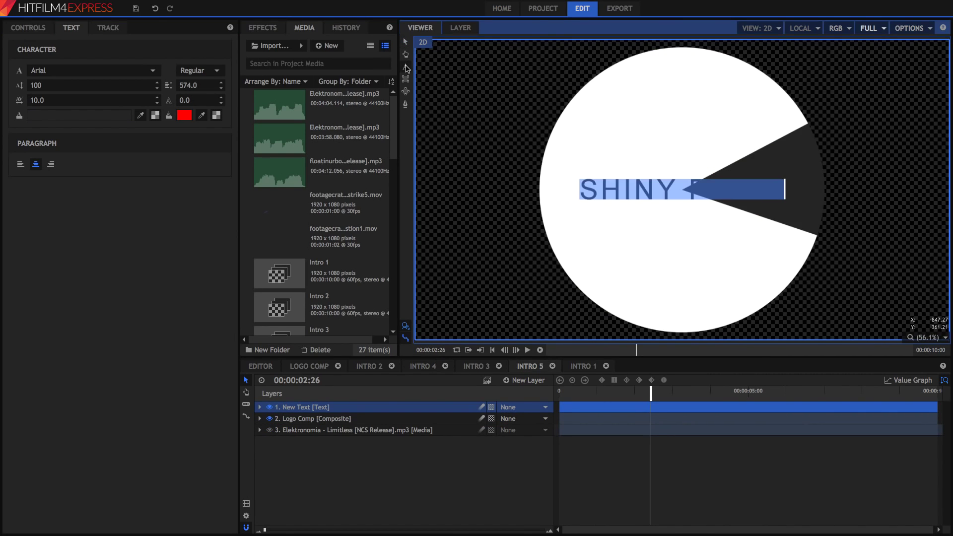
pyautogui.click(755, 193)
pyautogui.click(787, 189)
pyautogui.moveTo(787, 189); pyautogui.dragTo(560, 203)
pyautogui.write('CA')
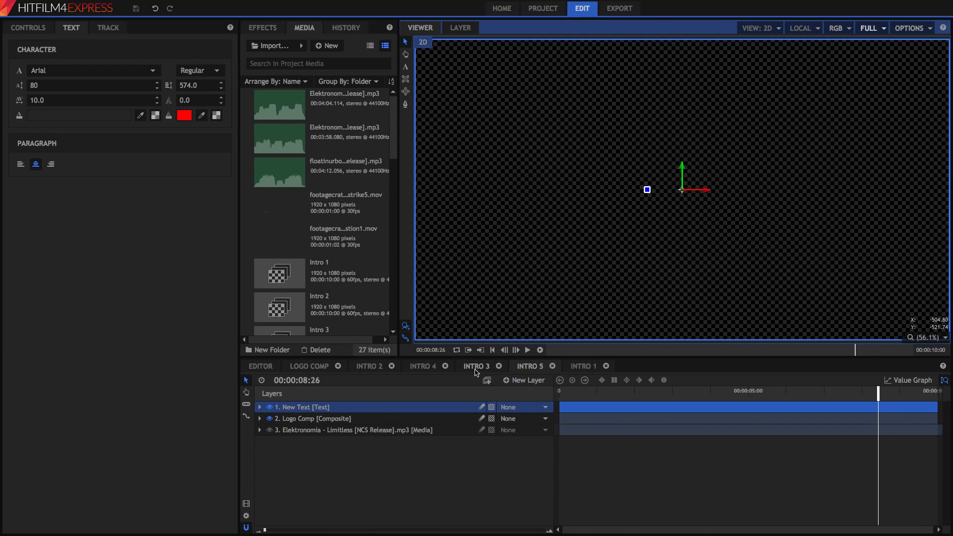
# - Move the Intro 3 playhead to 00:00:00:06, and reopen the Intro 4 composition
pyautogui.click(475, 365)
pyautogui.click(562, 392)
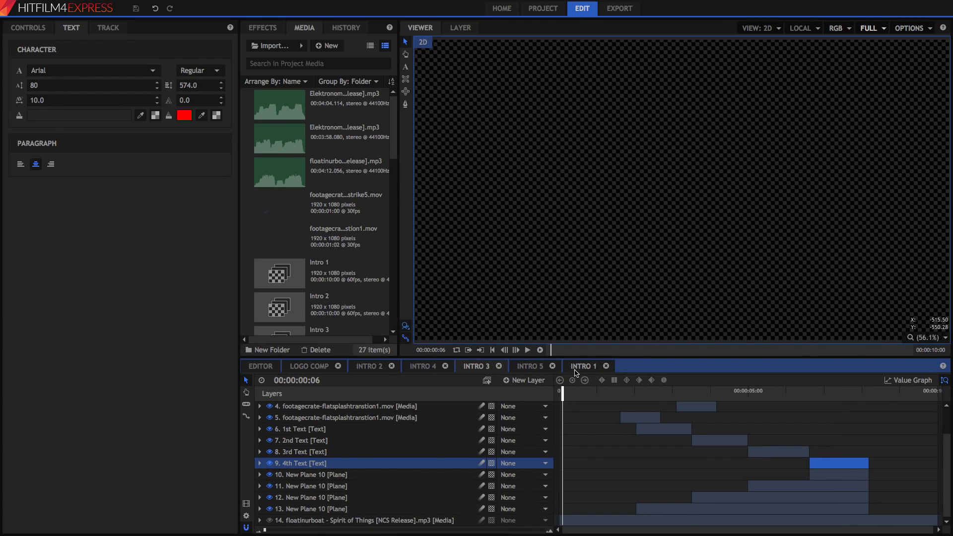
pyautogui.click(437, 370)
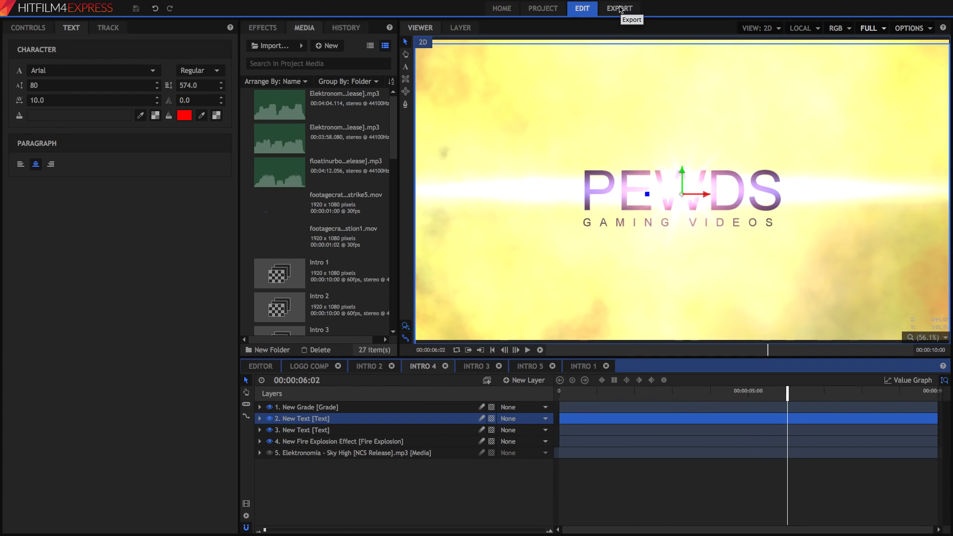
# - Open the export settings and review the MP4 and QuickTime options
pyautogui.click(620, 10)
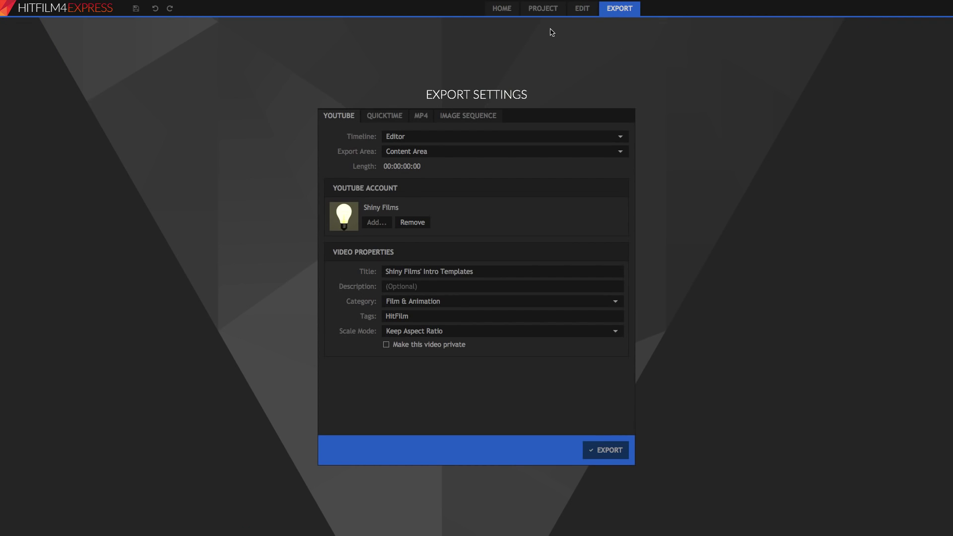
pyautogui.click(422, 117)
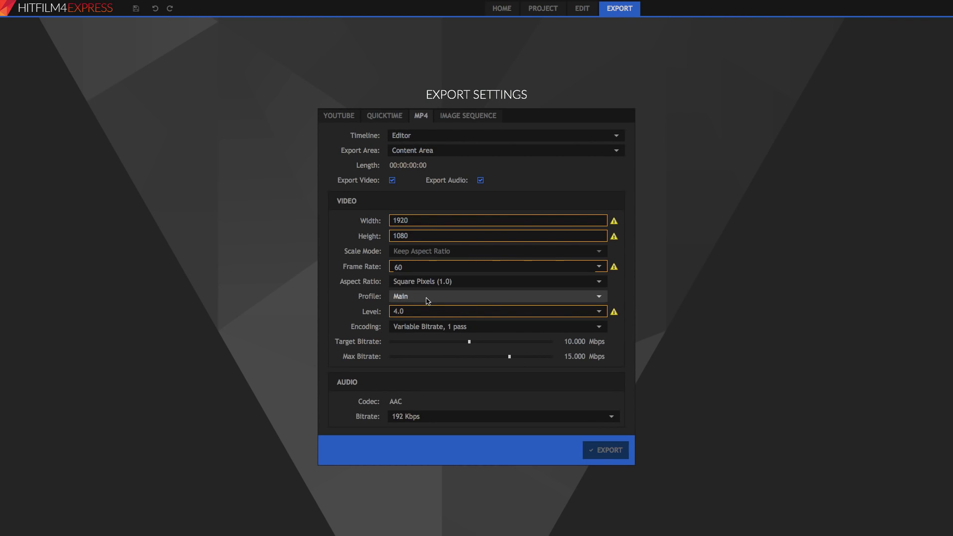
pyautogui.click(394, 117)
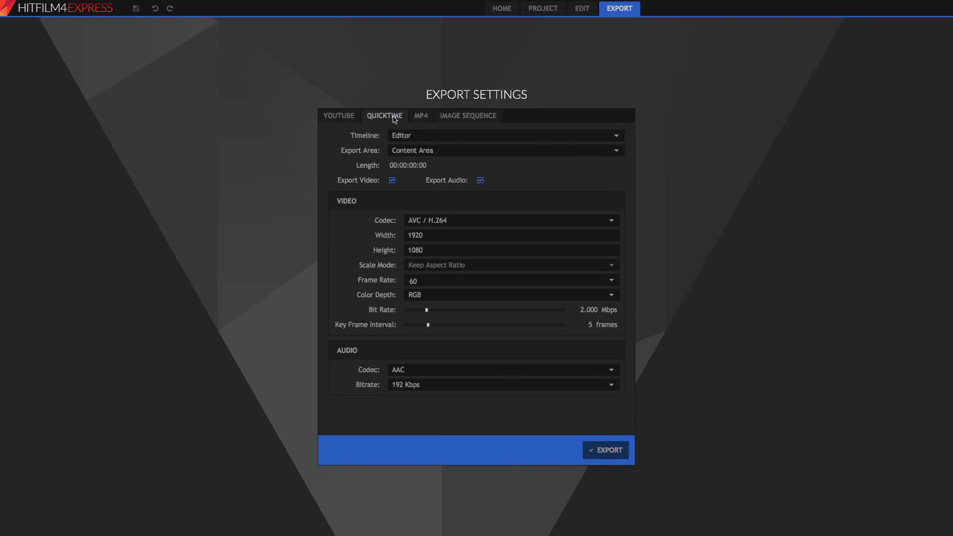
# - Set the QuickTime export's video codec to Apple ProRes 4444 after trying Apple ProRes 422 (LT)
pyautogui.click(430, 222)
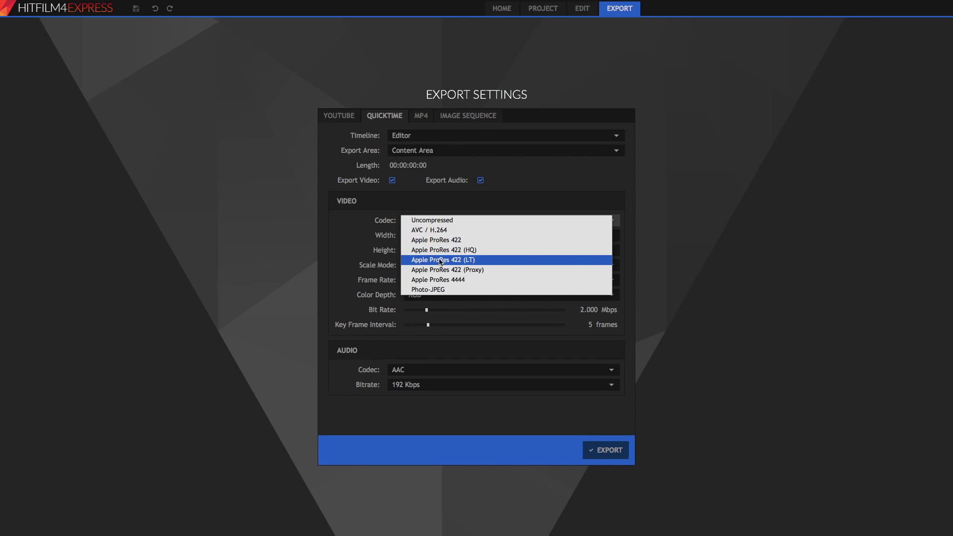
pyautogui.click(439, 258)
pyautogui.click(422, 221)
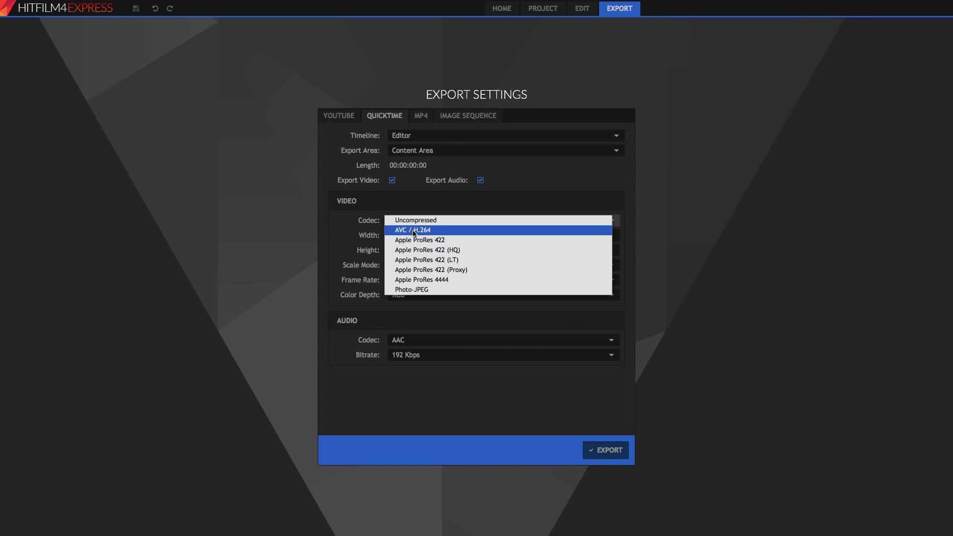
pyautogui.click(413, 279)
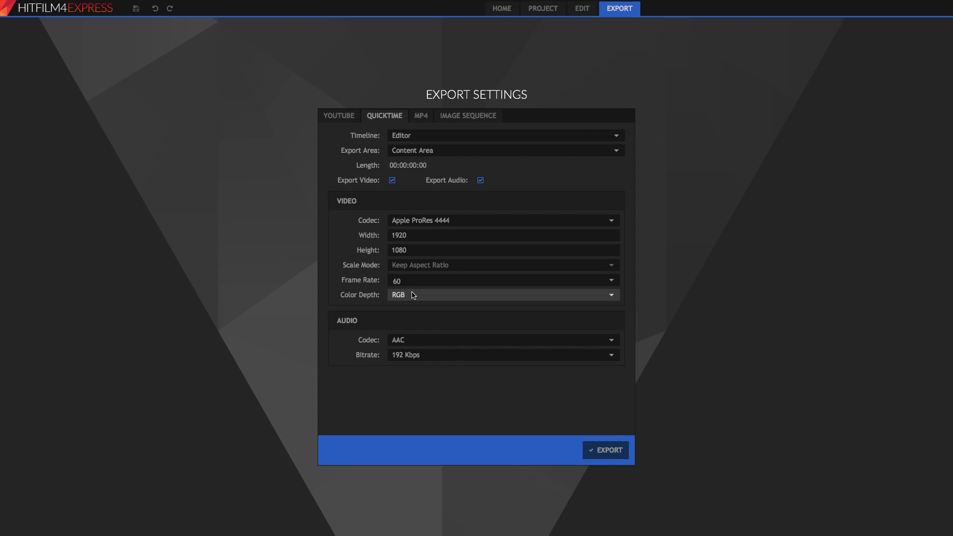
# - Set the QuickTime export's color depth to RGBA and return to the editing workspace
pyautogui.click(413, 295)
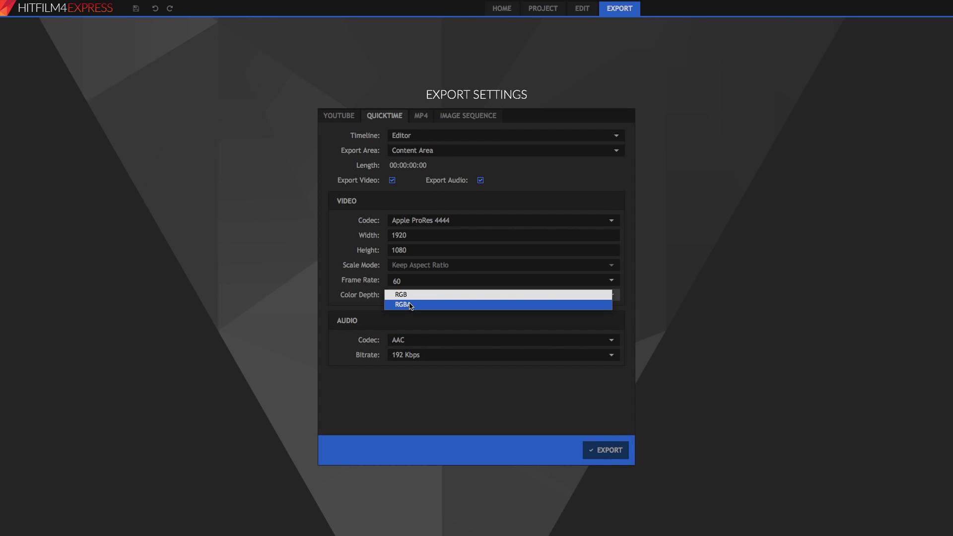
pyautogui.click(410, 305)
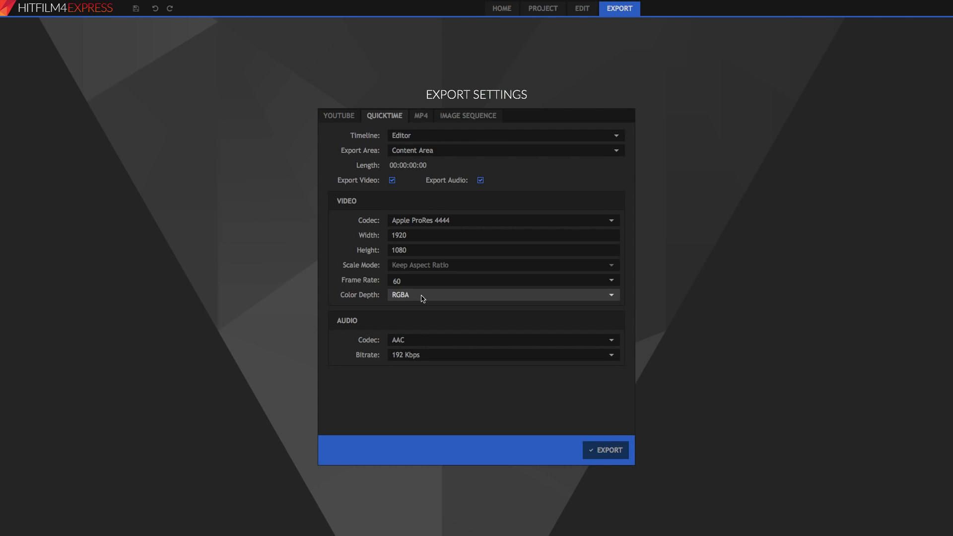
pyautogui.click(583, 11)
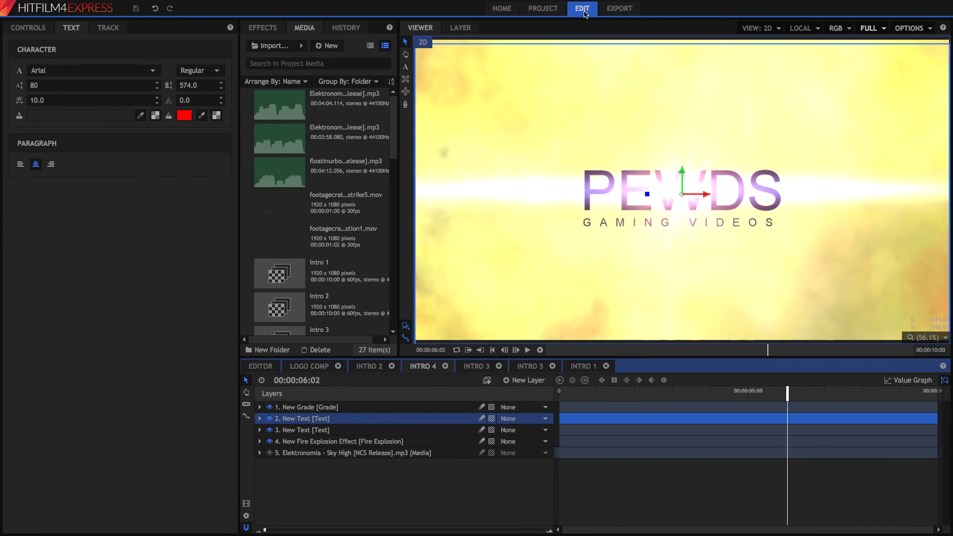